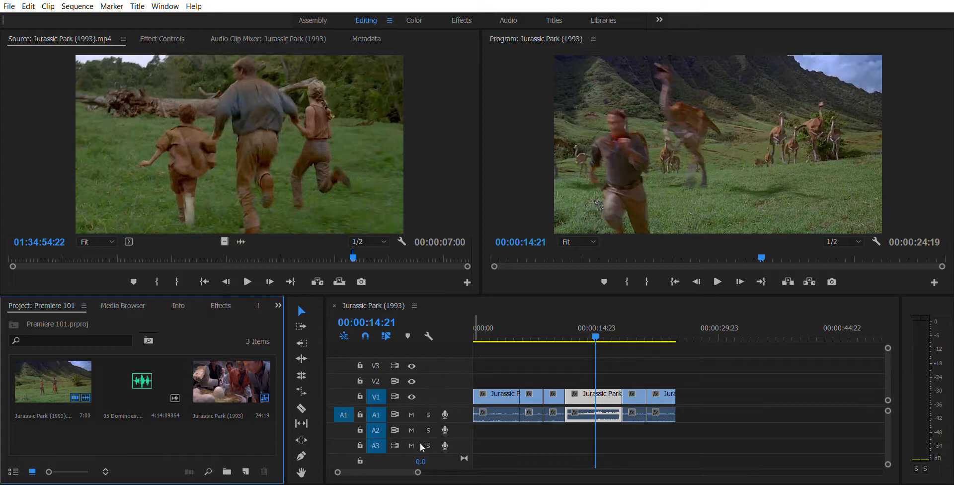
Step: Save the project, and play the sequence from 00:00:09:21, first with audio track A1 audible and again with it muted
{"action": "left_click", "coordinate": [458, 418]}
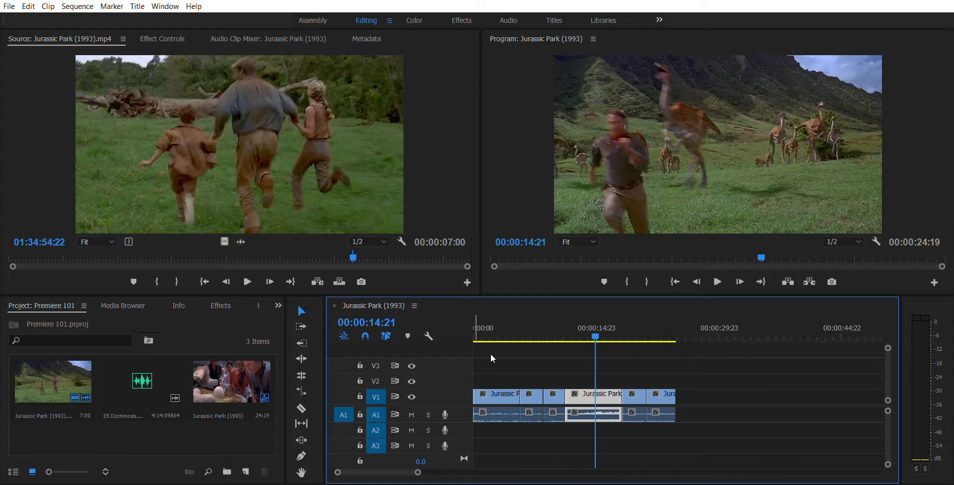
{"action": "key", "text": "ctrl+s"}
{"action": "left_click", "coordinate": [556, 320]}
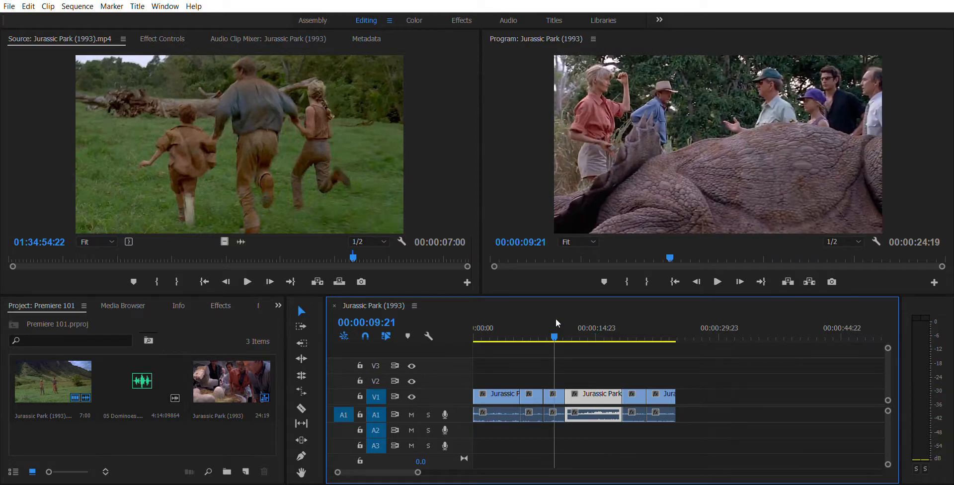
{"action": "key", "text": "space"}
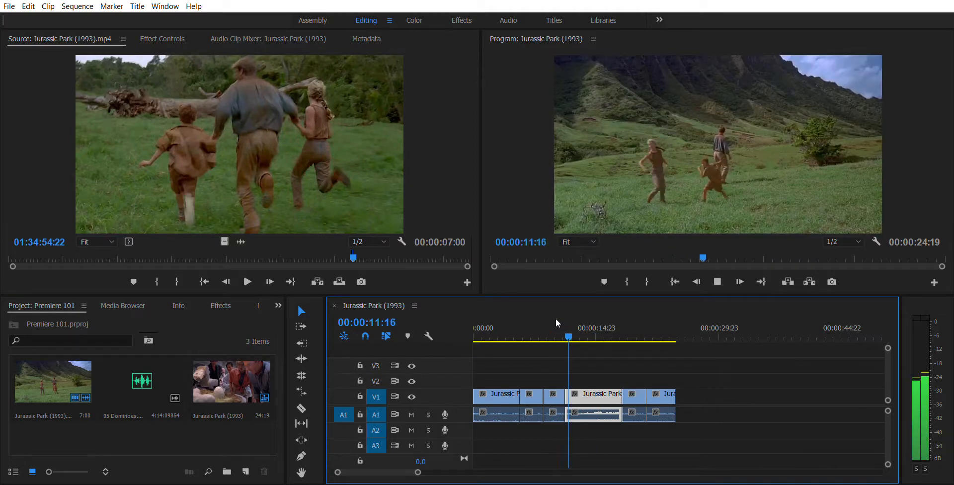
{"action": "key", "text": "space"}
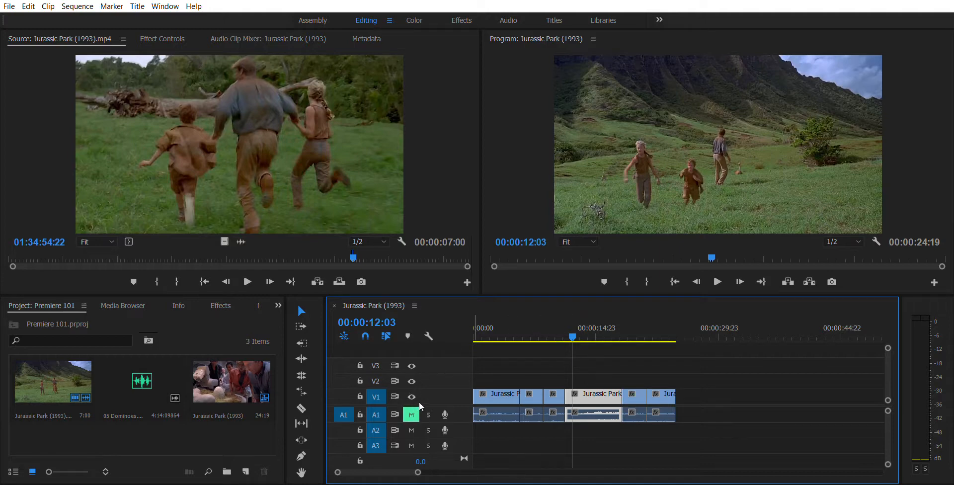
{"action": "key", "text": "space"}
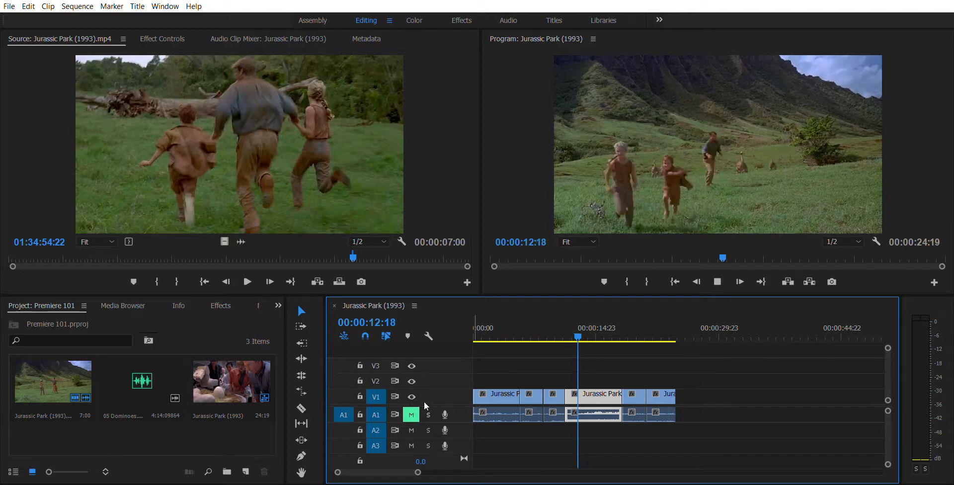
{"action": "key", "text": "space"}
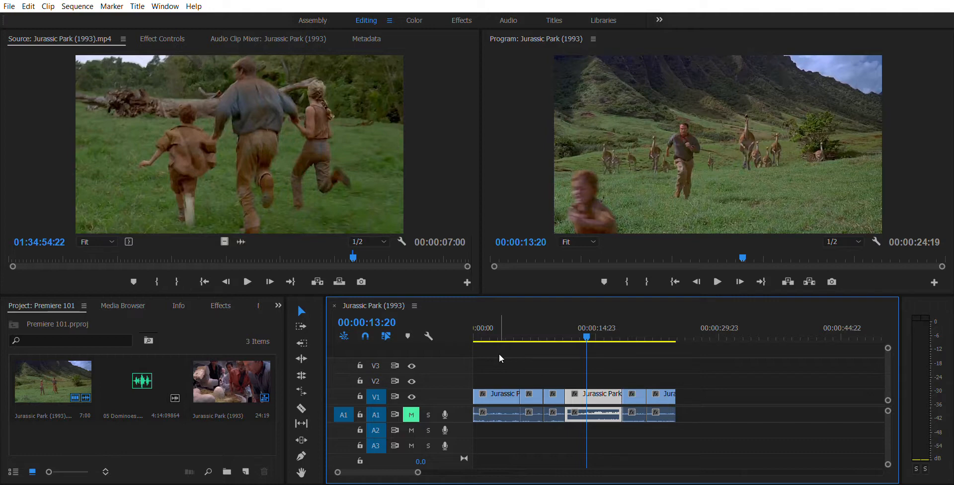
Step: Place the 05 Dominoes music file on audio track A3 at the sequence start and play the sequence with it
{"action": "left_click", "coordinate": [144, 361]}
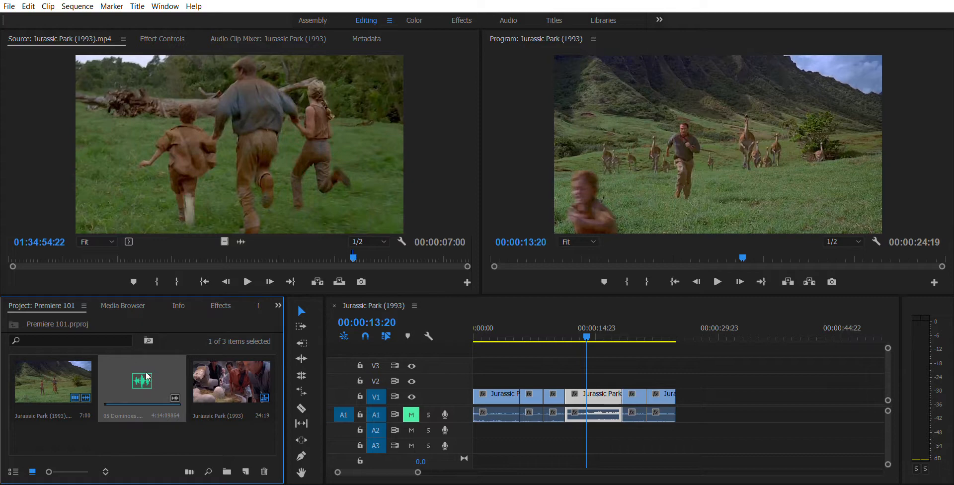
{"action": "left_click_drag", "start_coordinate": [142, 365], "coordinate": [473, 439]}
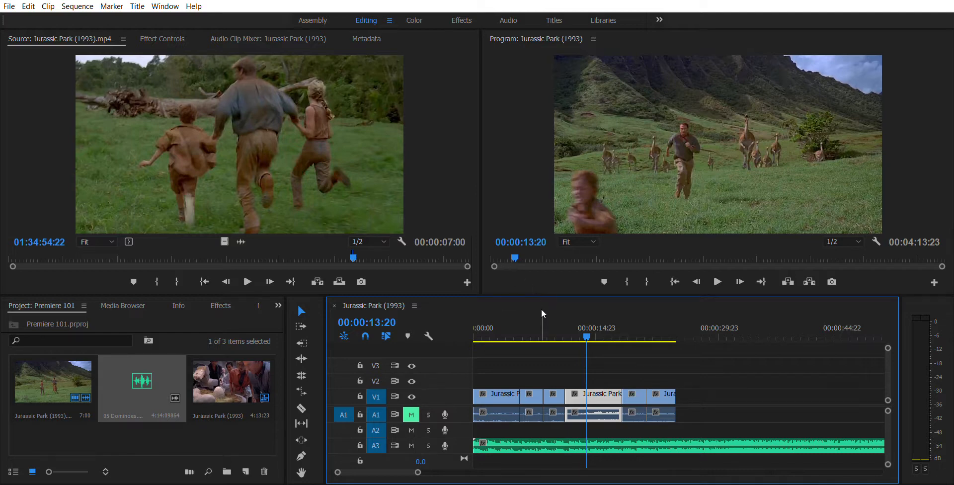
{"action": "key", "text": "space"}
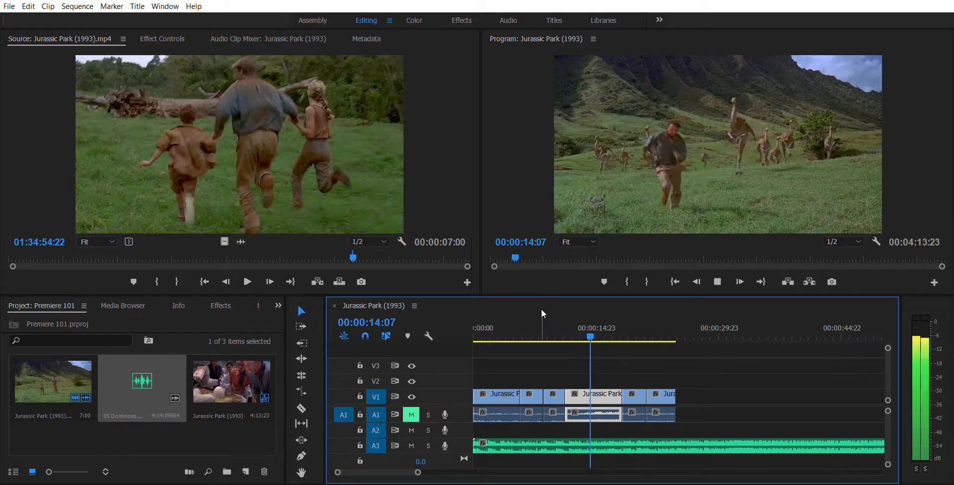
{"action": "key", "text": "space"}
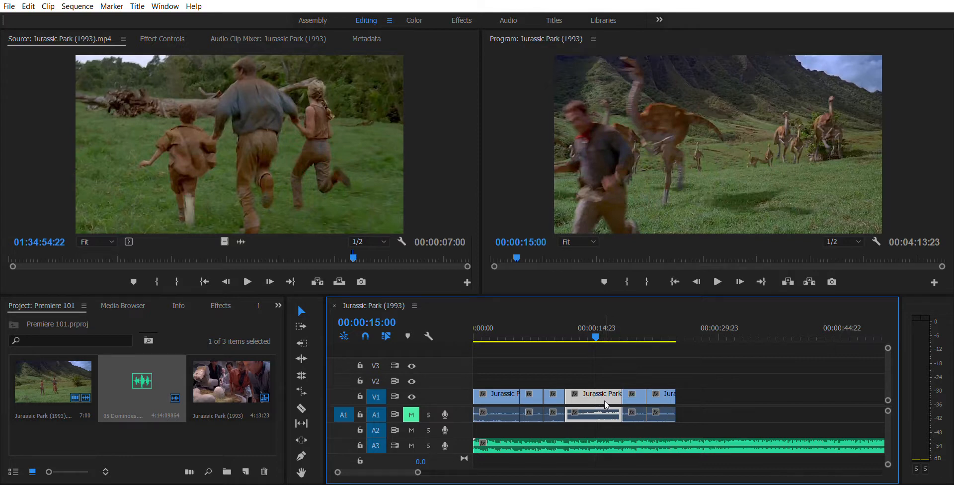
Step: Unmute audio track A1 and play the clip audio together with the music from 00:00:18:17
{"action": "key", "text": "equal"}
{"action": "key", "text": "equal"}
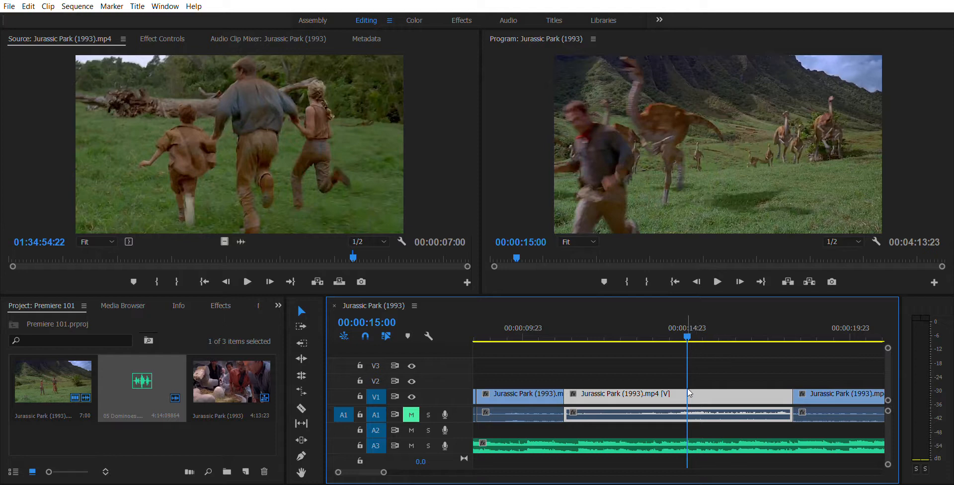
{"action": "left_click", "coordinate": [810, 329]}
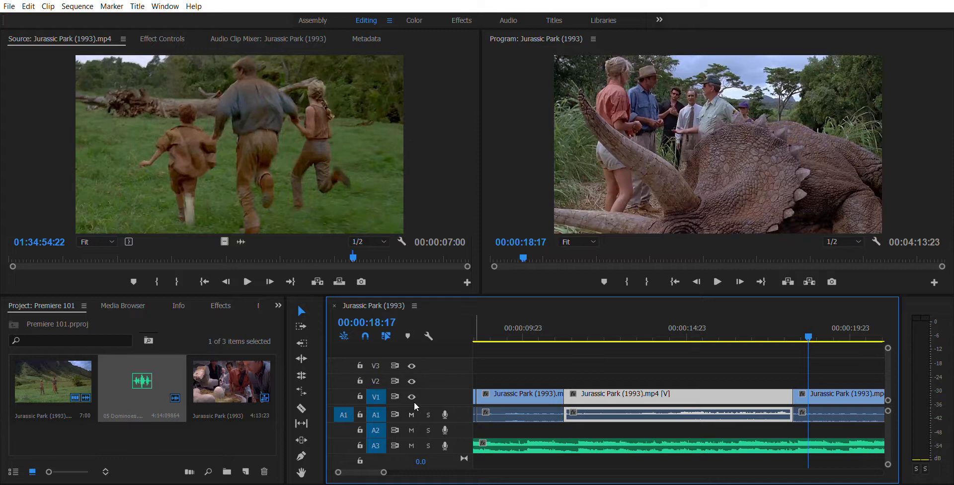
{"action": "key", "text": "space"}
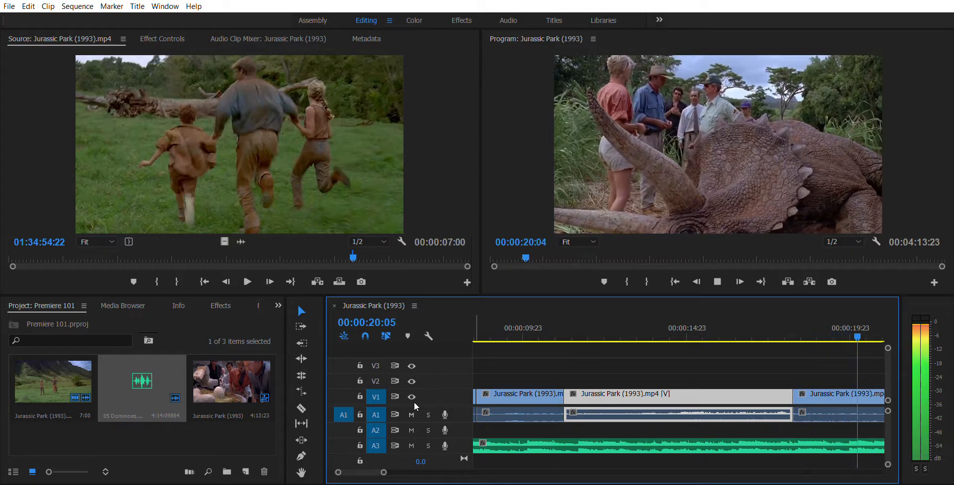
{"action": "key", "text": "space"}
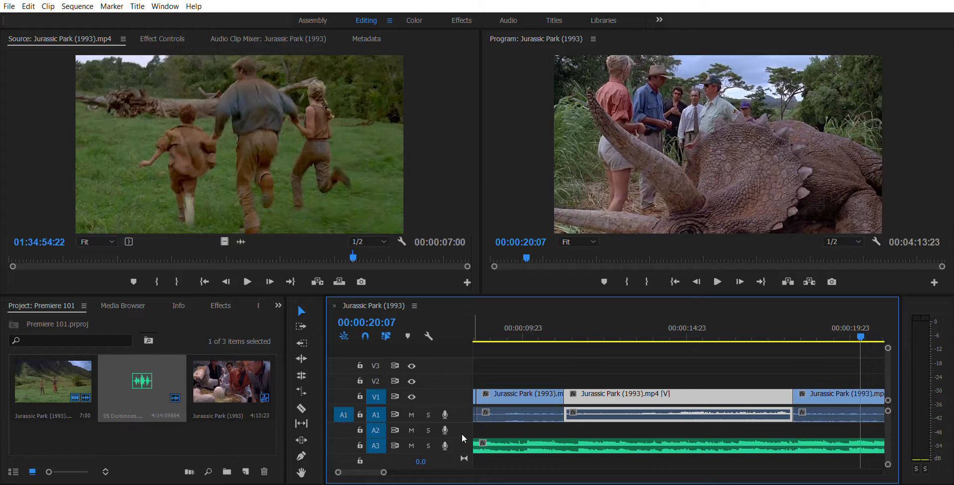
Step: Increase the height of audio track A3 to enlarge the music clip's waveform and volume line
{"action": "scroll", "coordinate": [463, 438], "scroll_direction": "up", "scroll_amount": 2}
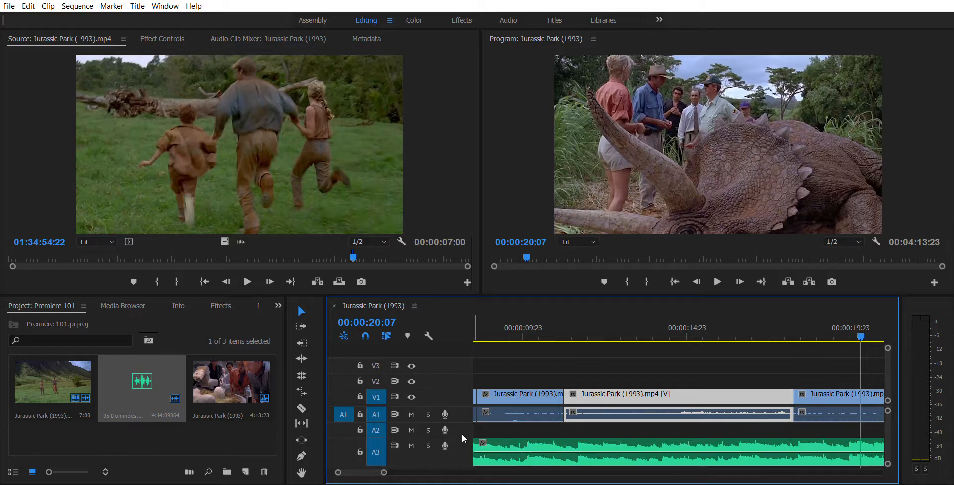
{"action": "scroll", "coordinate": [462, 437], "scroll_direction": "down", "scroll_amount": 2}
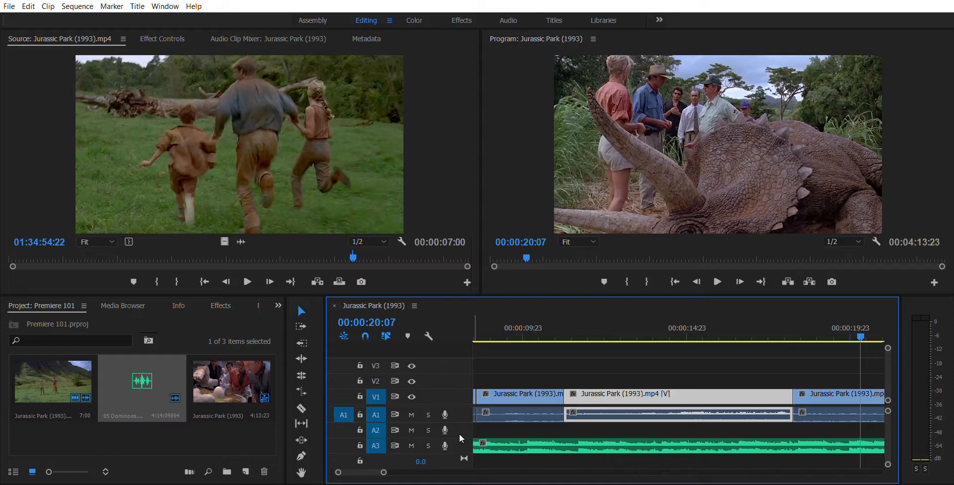
{"action": "scroll", "coordinate": [460, 435], "scroll_direction": "up", "scroll_amount": 1}
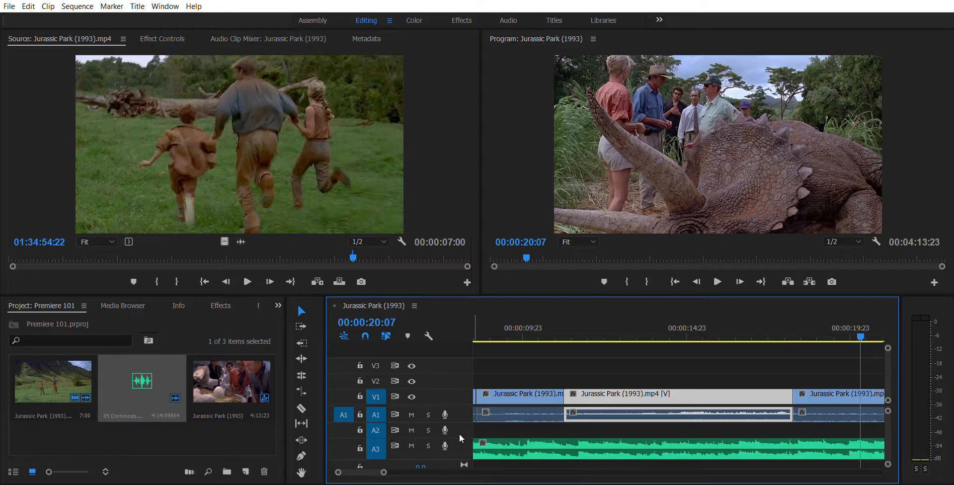
{"action": "scroll", "coordinate": [460, 438], "scroll_direction": "up", "scroll_amount": 1}
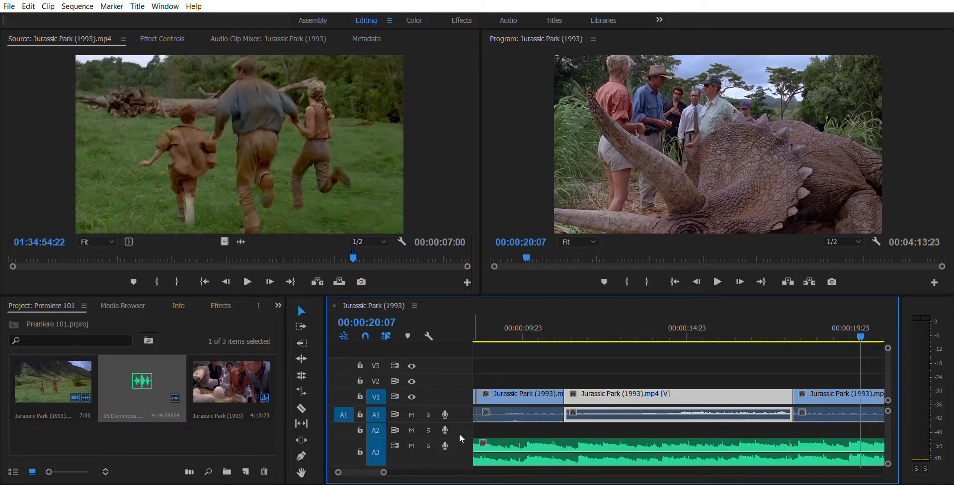
{"action": "scroll", "coordinate": [460, 438], "scroll_direction": "down", "scroll_amount": 1}
{"action": "scroll", "coordinate": [460, 434], "scroll_direction": "down", "scroll_amount": 1}
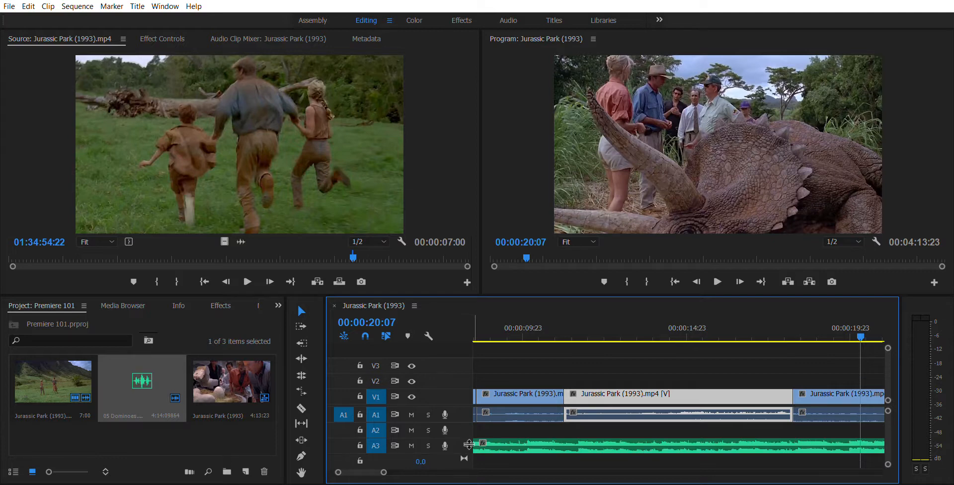
{"action": "left_click_drag", "start_coordinate": [469, 445], "coordinate": [470, 454]}
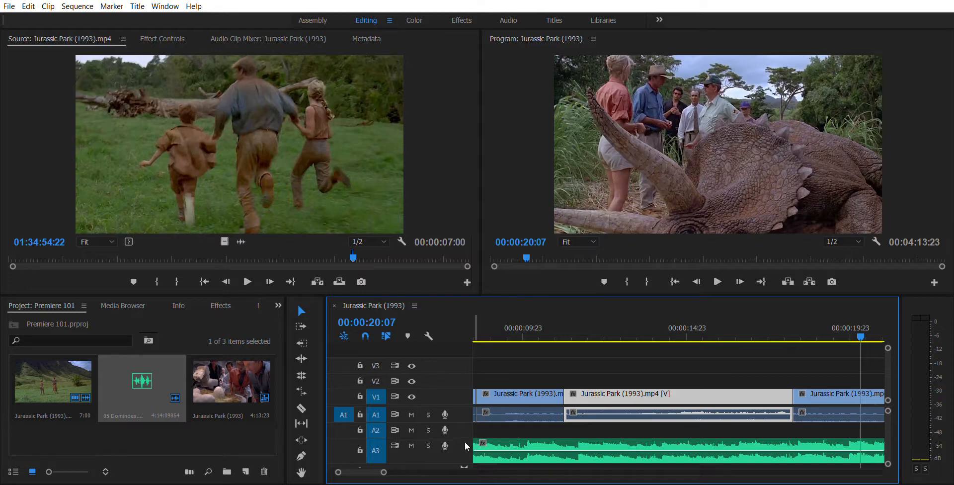
{"action": "scroll", "coordinate": [467, 442], "scroll_direction": "up", "scroll_amount": 3}
{"action": "scroll", "coordinate": [467, 441], "scroll_direction": "down", "scroll_amount": 5}
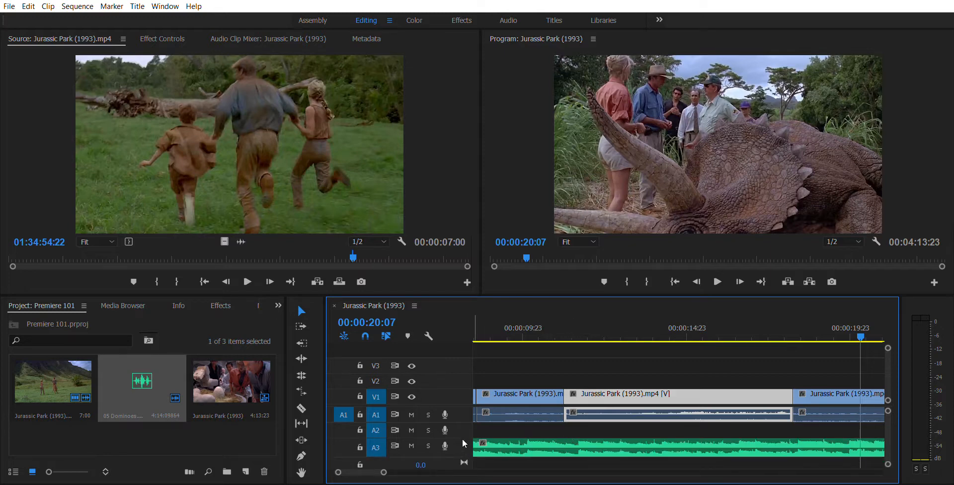
{"action": "scroll", "coordinate": [463, 436], "scroll_direction": "up", "scroll_amount": 2}
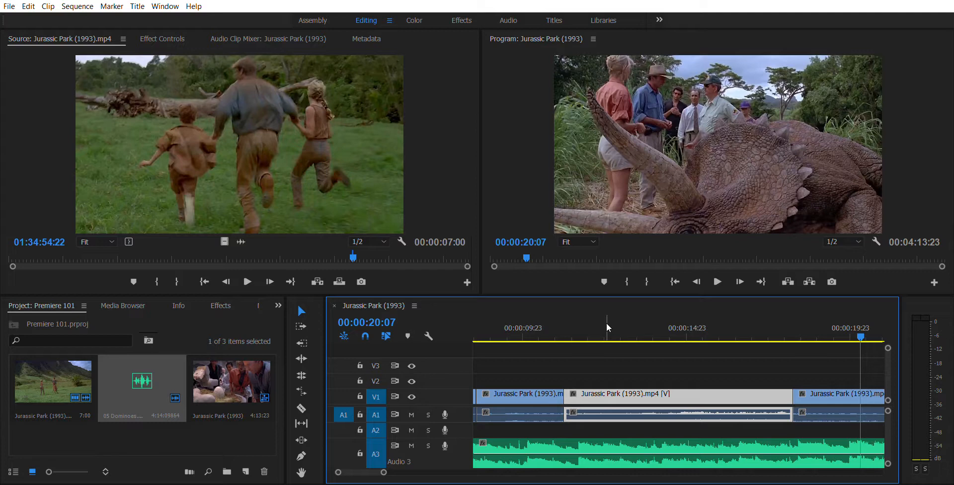
Step: Lower the volume of the music clip on A3 and play the sequence from just before the fourth video clip
{"action": "left_click", "coordinate": [604, 446]}
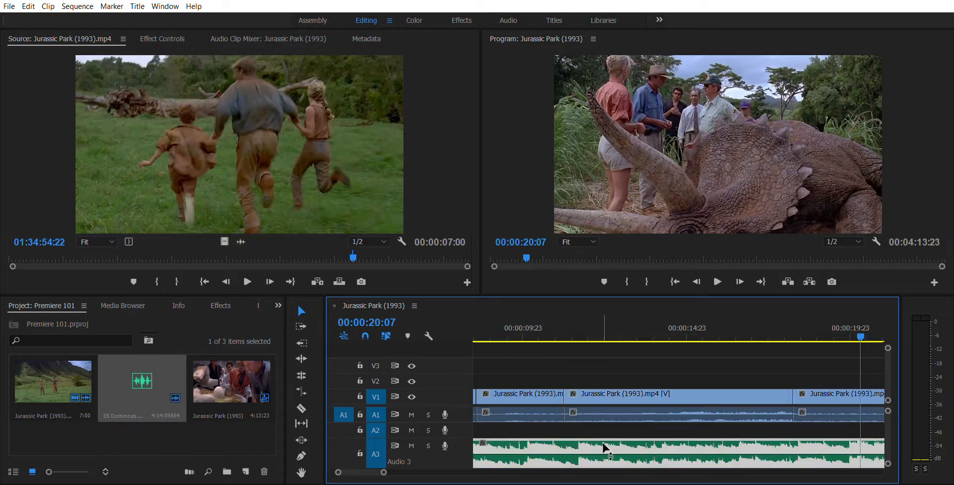
{"action": "left_click_drag", "start_coordinate": [605, 458], "coordinate": [604, 460]}
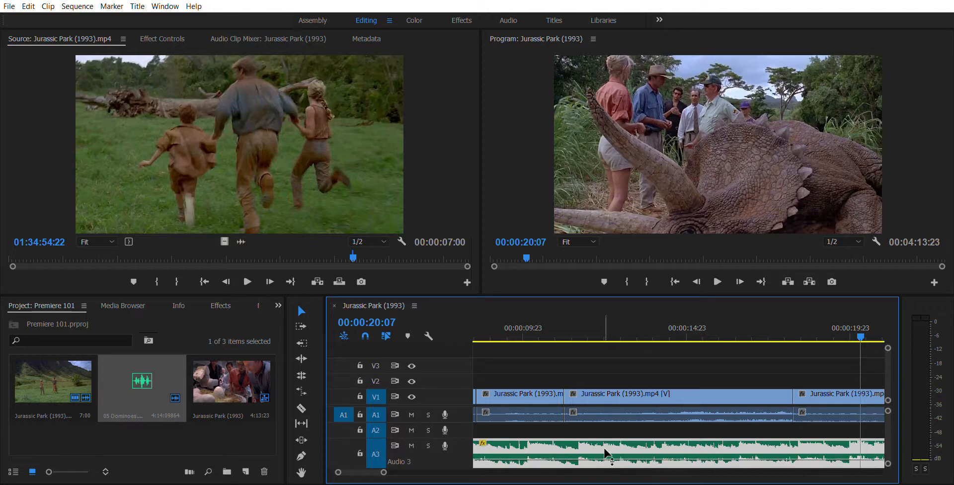
{"action": "left_click", "coordinate": [544, 321]}
{"action": "key", "text": "space"}
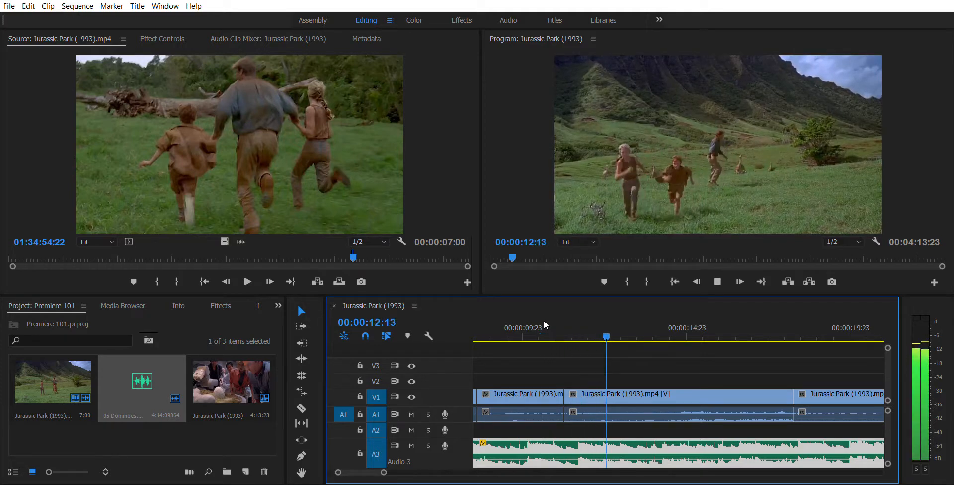
{"action": "key", "text": "space"}
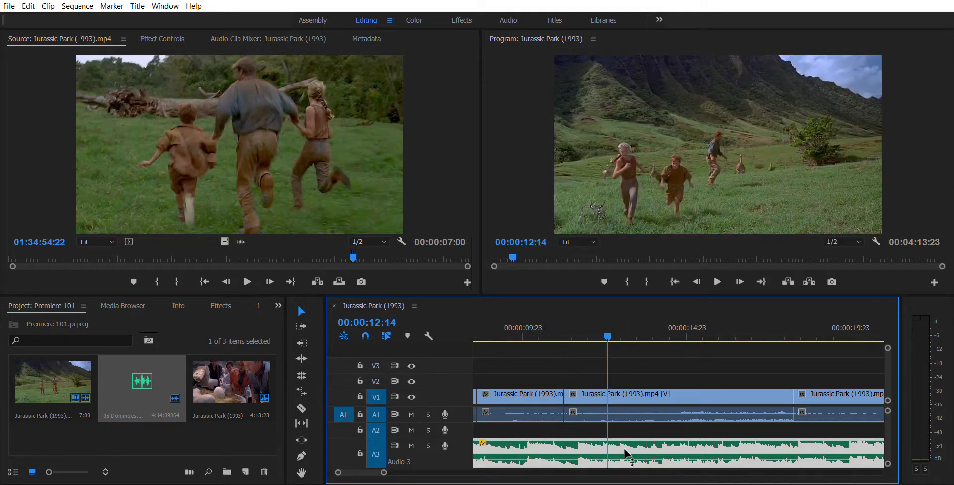
Step: Lower the A3 music clip's volume slightly further and continue playback to judge the mix
{"action": "left_click_drag", "start_coordinate": [626, 459], "coordinate": [626, 461]}
{"action": "key", "text": "space"}
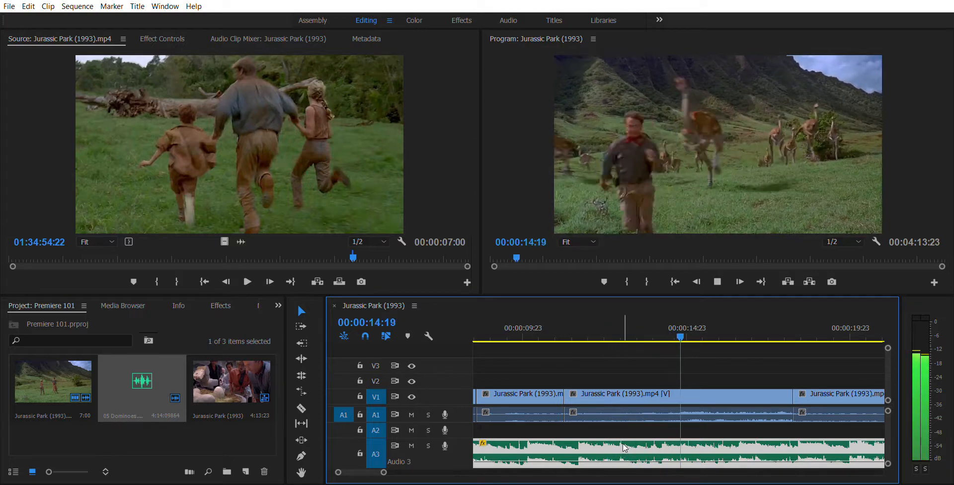
{"action": "key", "text": "space"}
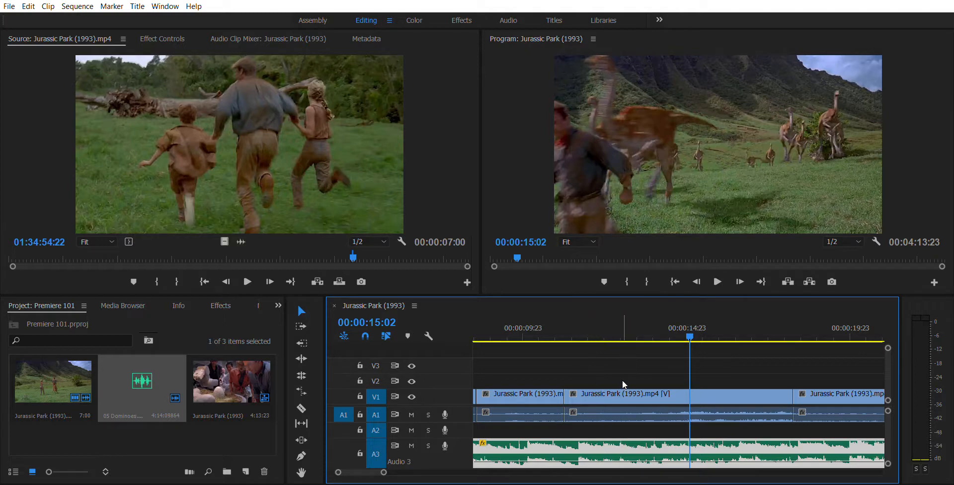
Step: Add a volume keyframe to the music clip on A3 at about 00:00:08:19 using the Pen tool
{"action": "key", "text": "minus"}
{"action": "key", "text": "minus"}
{"action": "key", "text": "minus"}
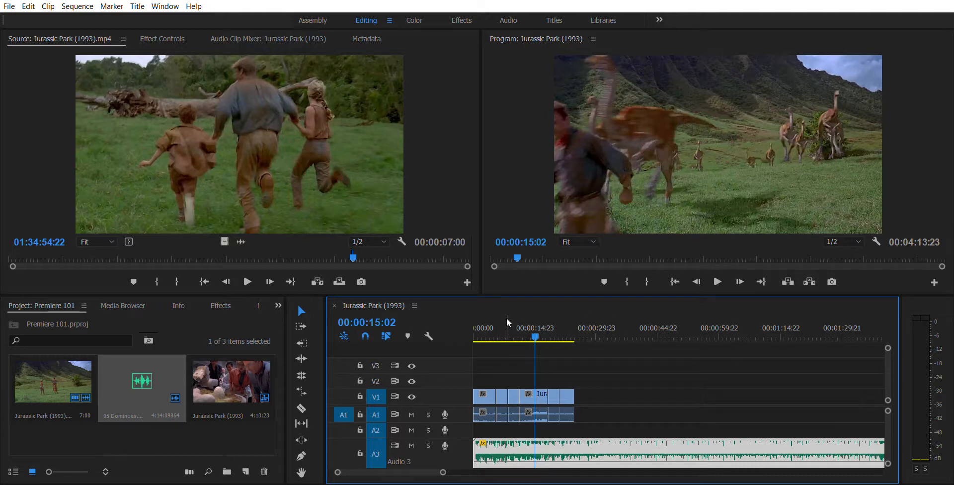
{"action": "left_click_drag", "start_coordinate": [506, 319], "coordinate": [494, 320]}
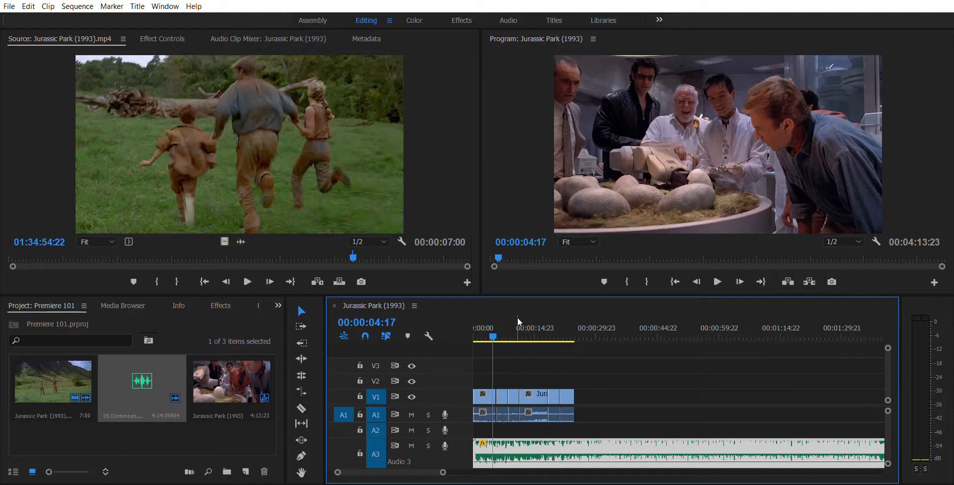
{"action": "left_click_drag", "start_coordinate": [517, 318], "coordinate": [512, 324]}
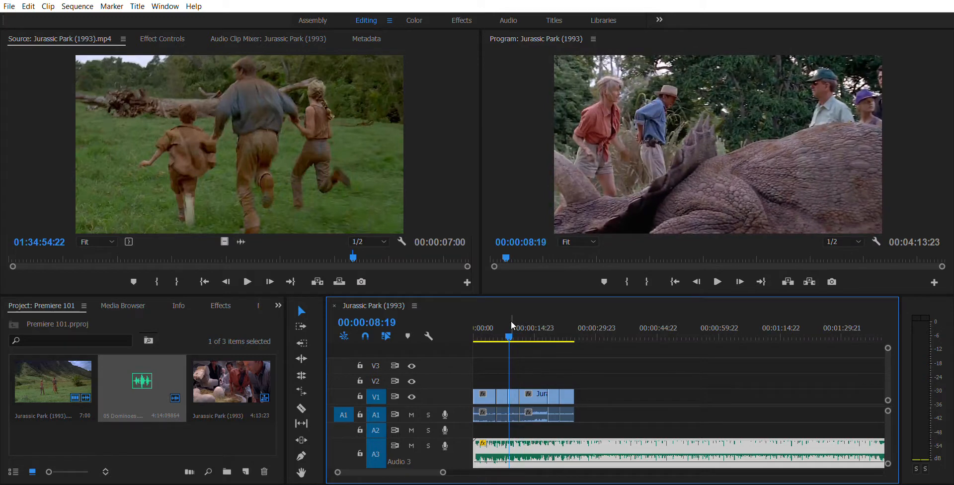
{"action": "key", "text": "equal"}
{"action": "key", "text": "equal"}
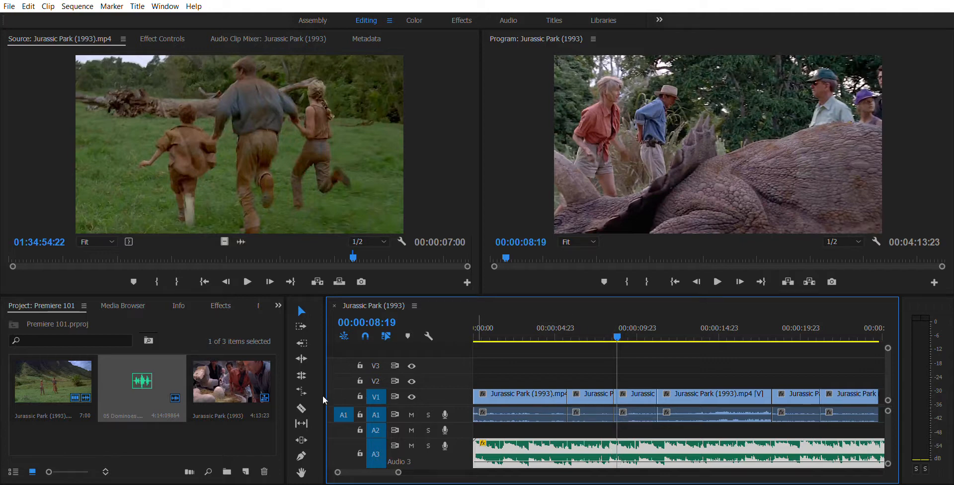
{"action": "left_click", "coordinate": [300, 442]}
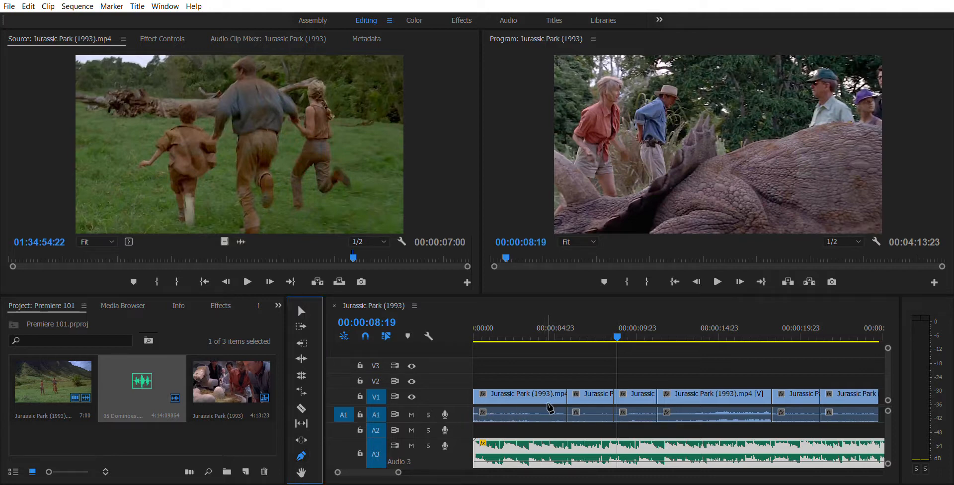
{"action": "left_click", "coordinate": [619, 453]}
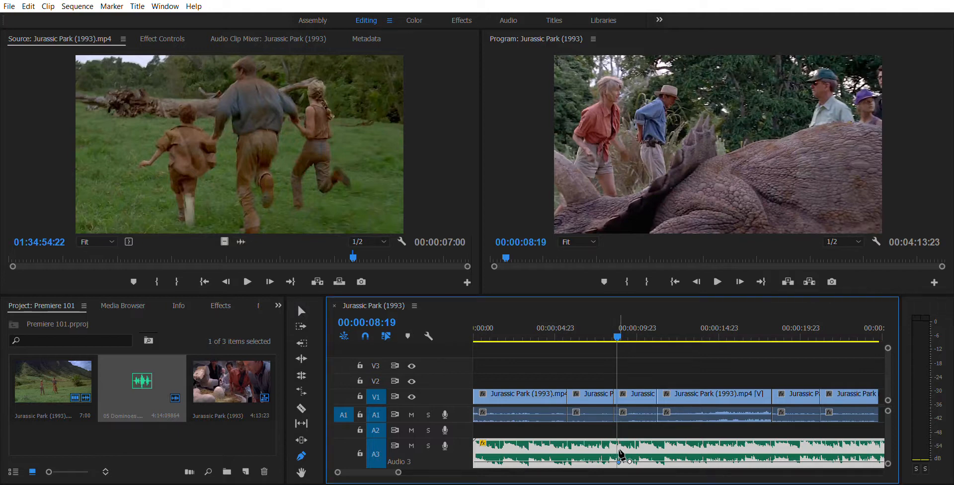
{"action": "left_click", "coordinate": [616, 325]}
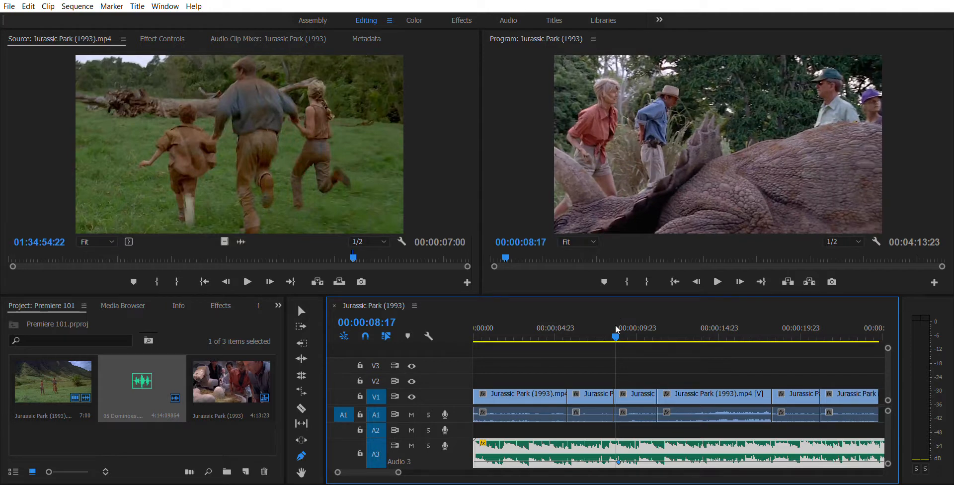
Step: Add volume keyframes to the music clip on A3 at about 00:00:08:14, just before 00:00:12:07 and at 00:00:12:07
{"action": "left_click", "coordinate": [614, 325]}
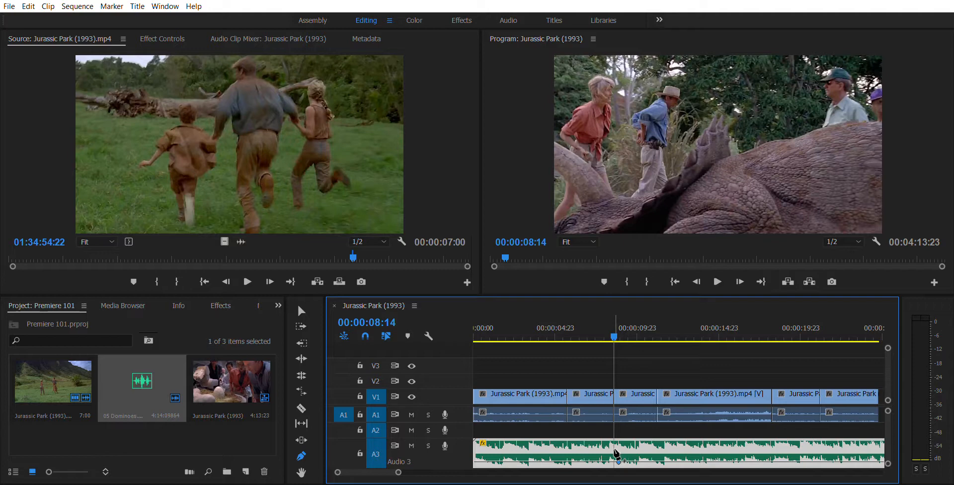
{"action": "left_click", "coordinate": [615, 461]}
{"action": "left_click_drag", "start_coordinate": [615, 330], "coordinate": [675, 330]}
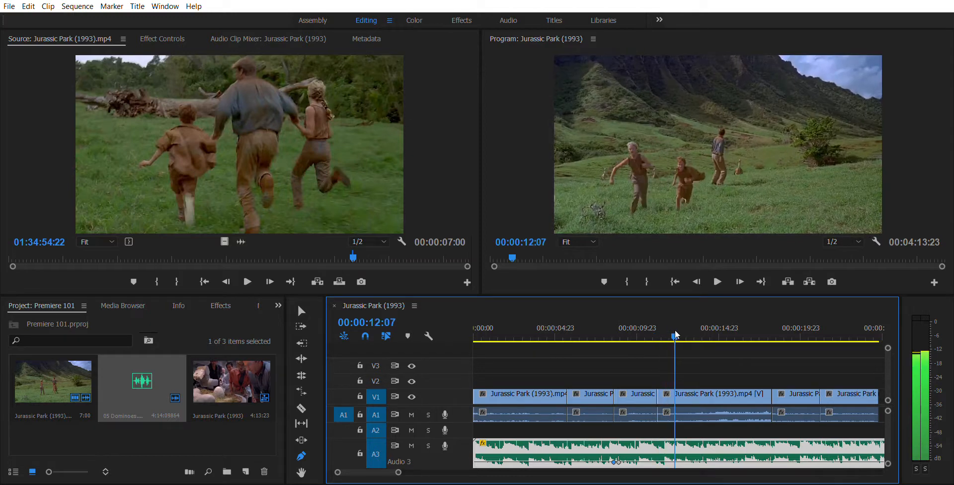
{"action": "left_click", "coordinate": [675, 460]}
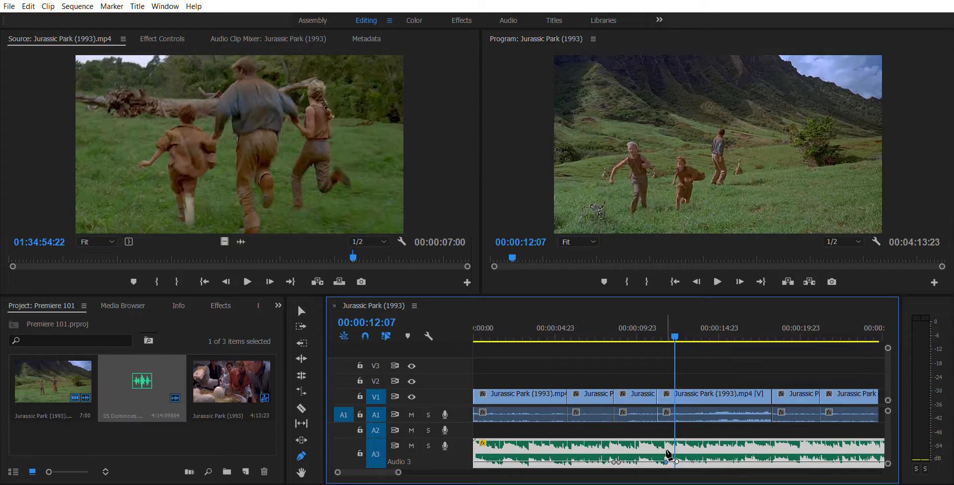
Step: Lower the two inner volume keyframes of the A3 music clip to dip the music between the outer keyframes
{"action": "key", "text": "v"}
{"action": "left_click_drag", "start_coordinate": [666, 462], "coordinate": [666, 465]}
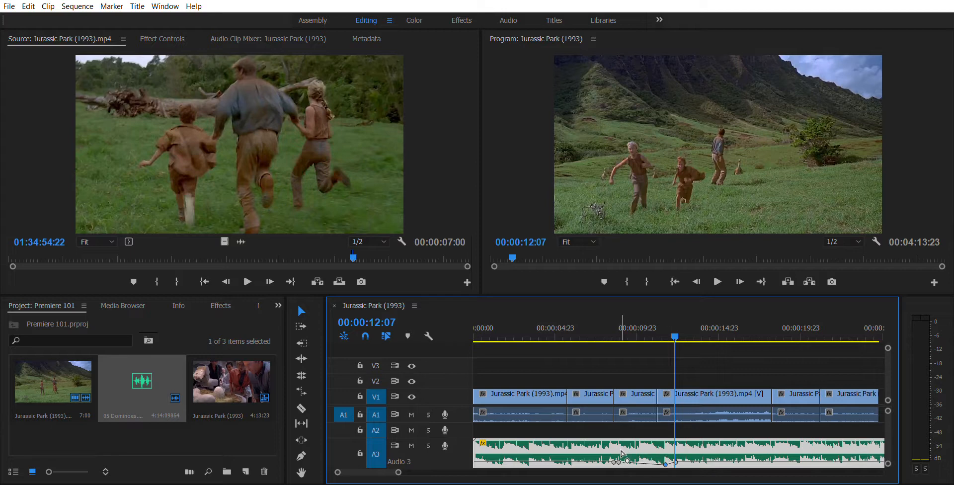
{"action": "left_click_drag", "start_coordinate": [618, 462], "coordinate": [621, 465]}
{"action": "left_click", "coordinate": [630, 464], "text": "ctrl"}
{"action": "left_click_drag", "start_coordinate": [623, 454], "coordinate": [667, 455]}
{"action": "left_click", "coordinate": [666, 464]}
{"action": "left_click_drag", "start_coordinate": [666, 465], "coordinate": [668, 464]}
{"action": "left_click_drag", "start_coordinate": [668, 464], "coordinate": [665, 463]}
Step: Play the sequence from 00:00:07:00 to about 00:00:15:06 to judge the dip in the music
{"action": "left_click", "coordinate": [589, 328]}
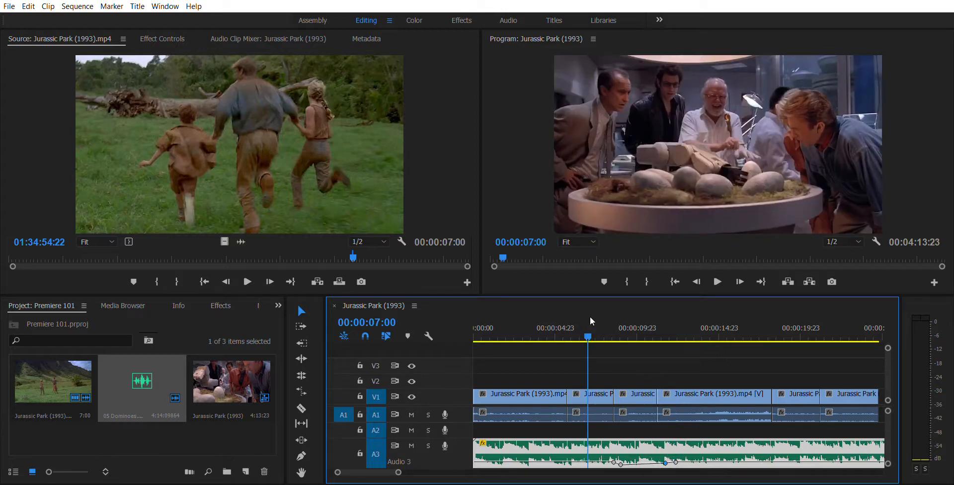
{"action": "key", "text": "space"}
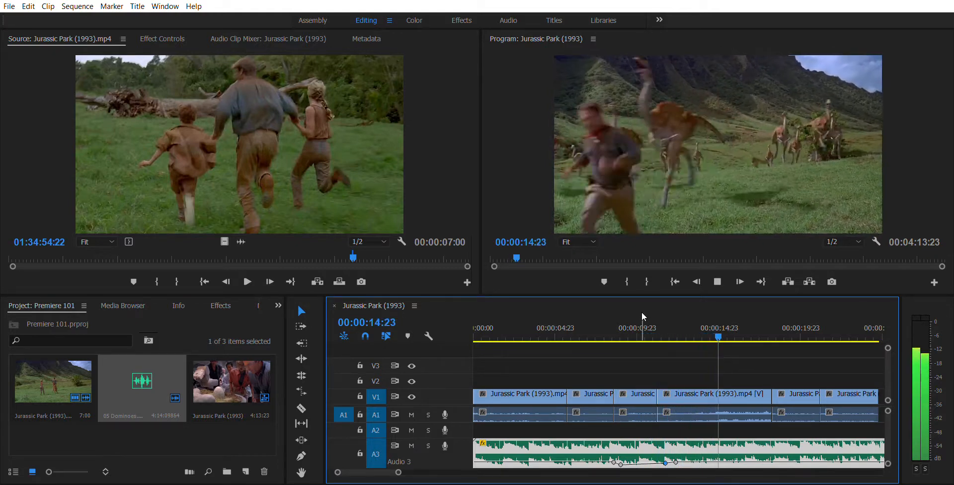
{"action": "key", "text": "space"}
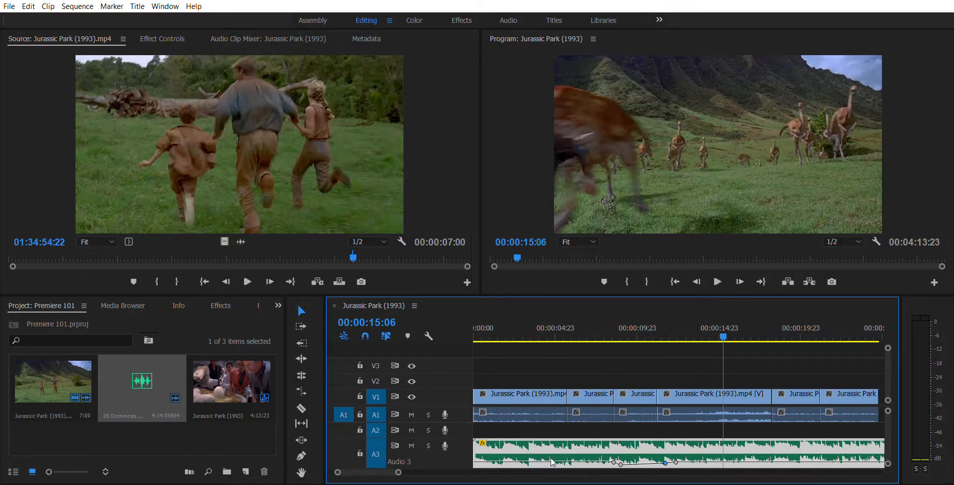
Step: Cut the A3 music clip at the end of the last video clip and delete the excess music
{"action": "key", "text": "minus"}
{"action": "key", "text": "minus"}
{"action": "key", "text": "minus"}
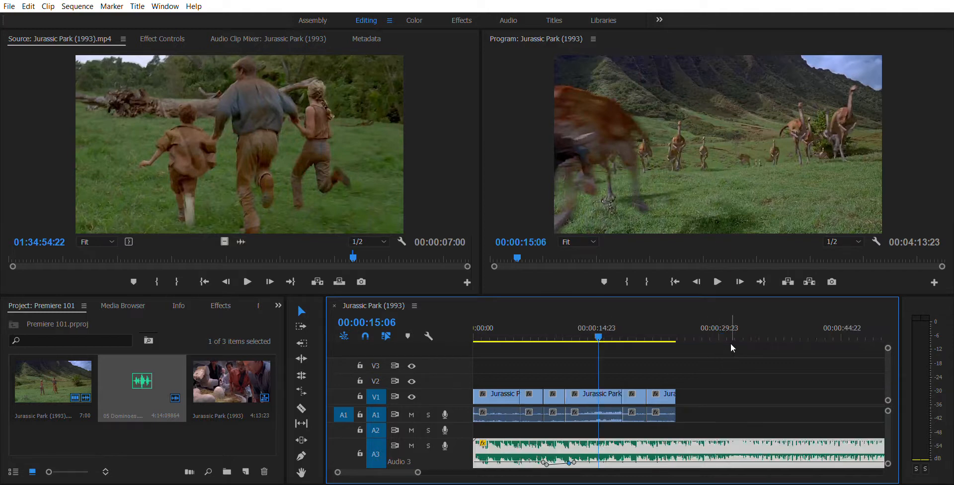
{"action": "mouse_move", "coordinate": [565, 317]}
{"action": "left_mouse_down"}
{"action": "mouse_move", "coordinate": [574, 313]}
{"action": "mouse_move", "coordinate": [565, 315]}
{"action": "left_mouse_up"}
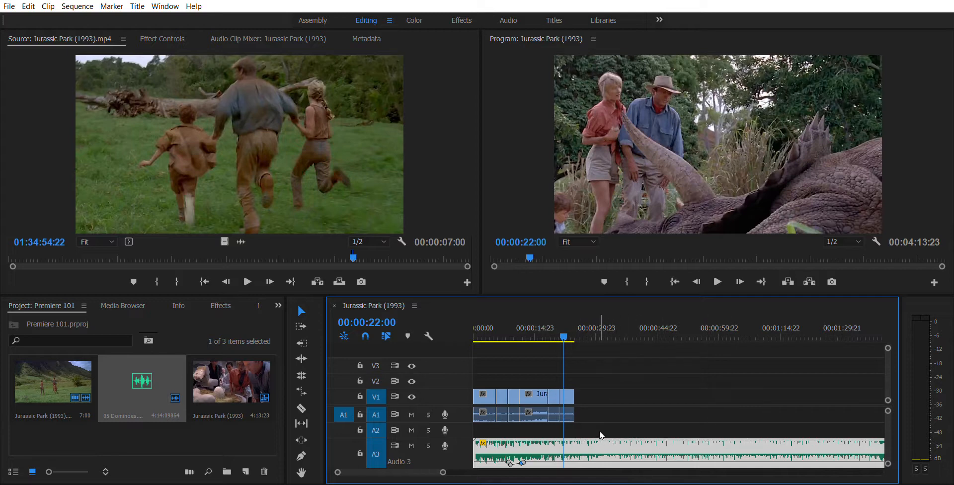
{"action": "key", "text": "c"}
{"action": "left_click", "coordinate": [580, 442]}
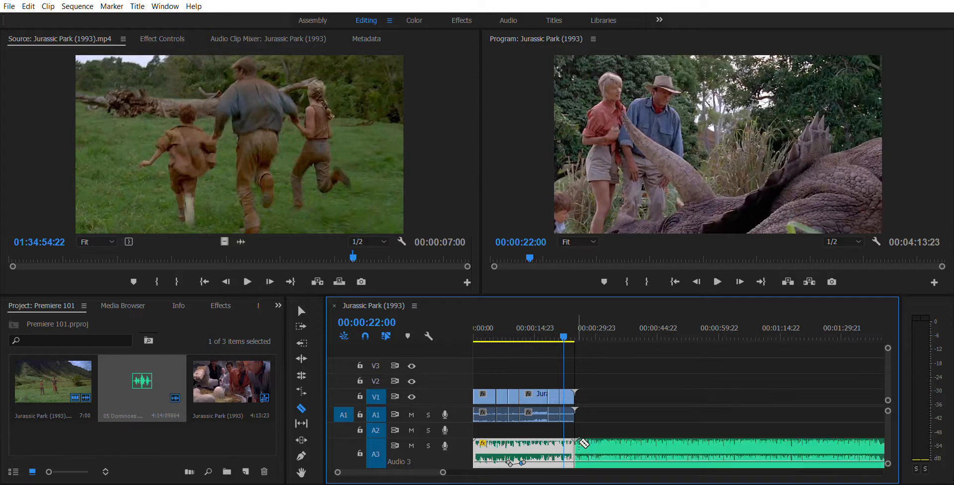
{"action": "key", "text": "v"}
{"action": "left_click", "coordinate": [611, 439]}
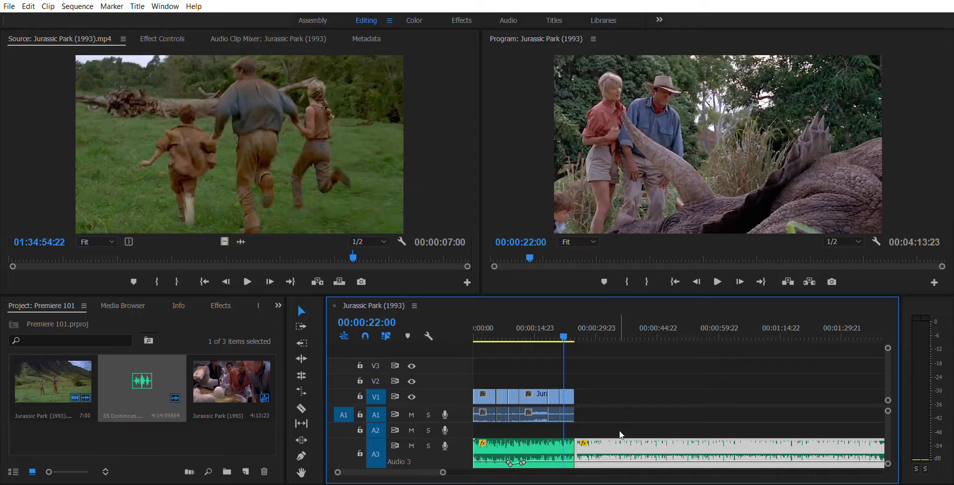
{"action": "key", "text": "Delete"}
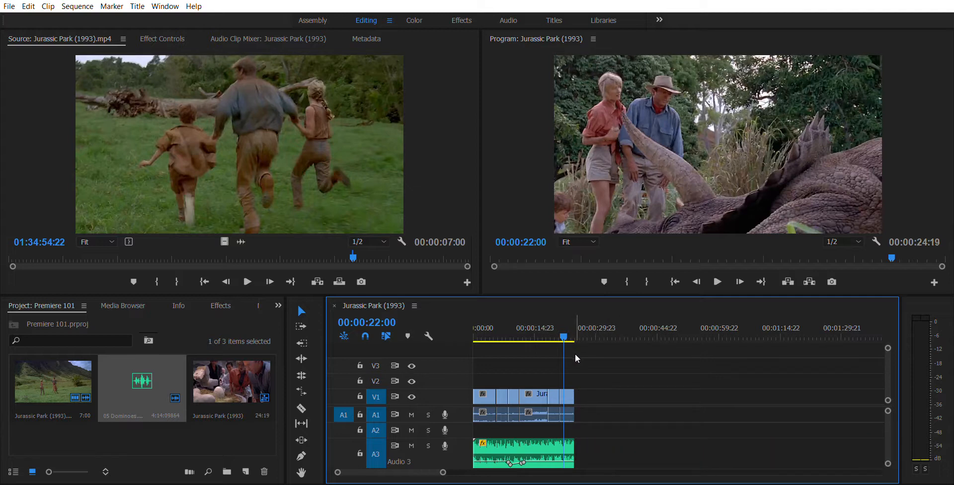
Step: Fade out the music on A3 with a volume keyframe near the last video clip's start and a lowered one at the end
{"action": "key", "text": "equal"}
{"action": "key", "text": "equal"}
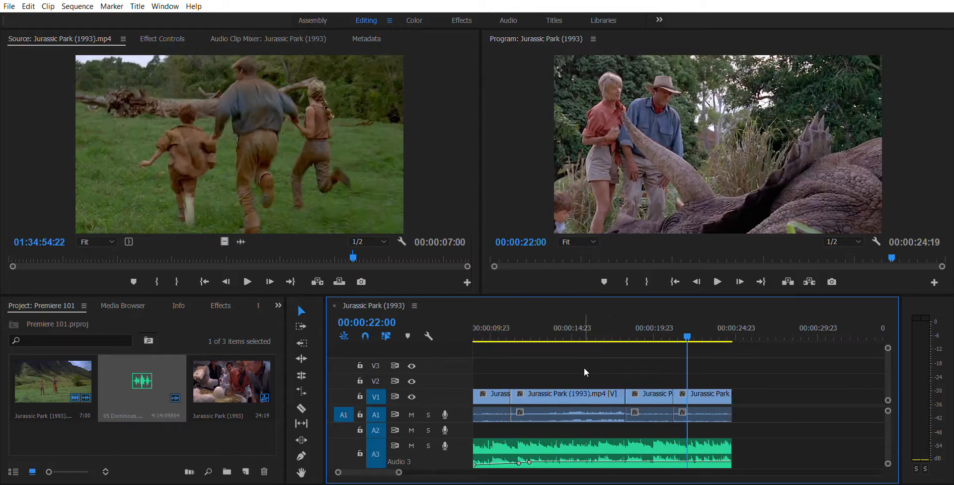
{"action": "key", "text": "p"}
{"action": "left_click", "coordinate": [675, 462]}
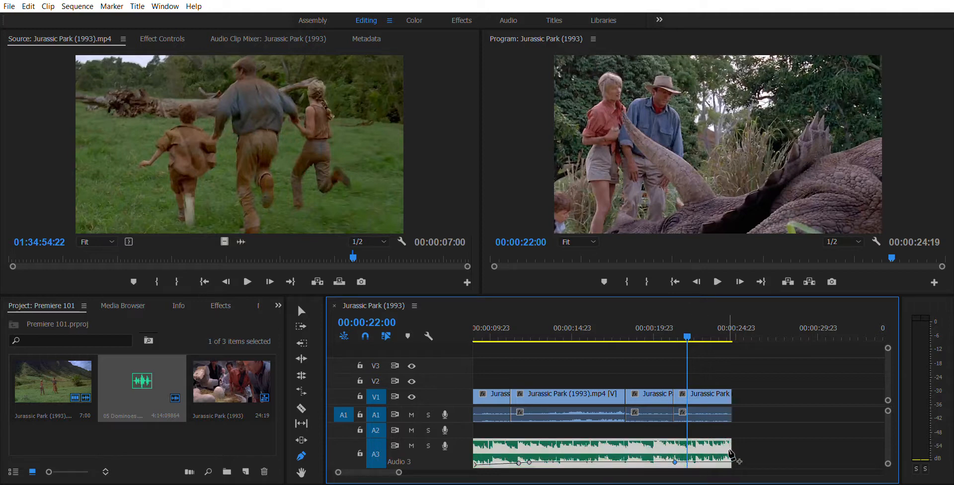
{"action": "left_click_drag", "start_coordinate": [729, 462], "coordinate": [731, 467]}
Step: Play the sequence from 00:00:18:22 to its end to check the music fade-out
{"action": "left_click", "coordinate": [637, 334]}
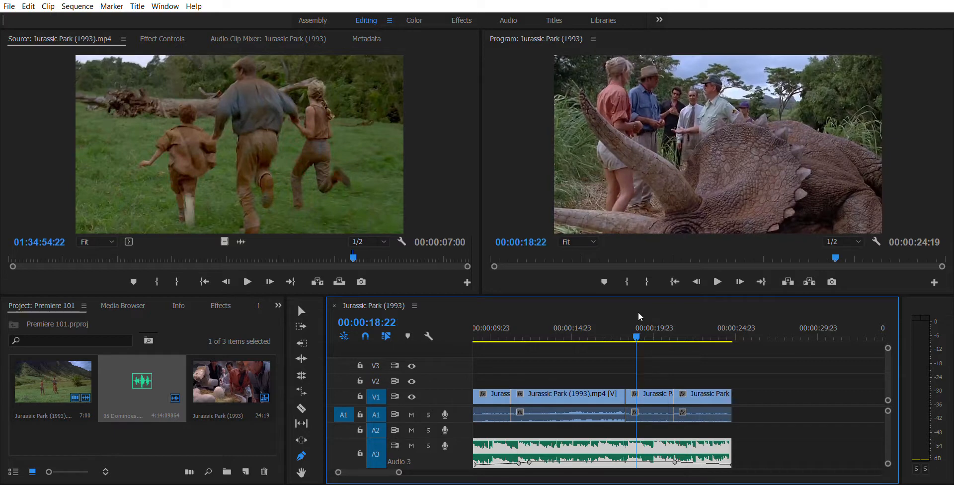
{"action": "key", "text": "space"}
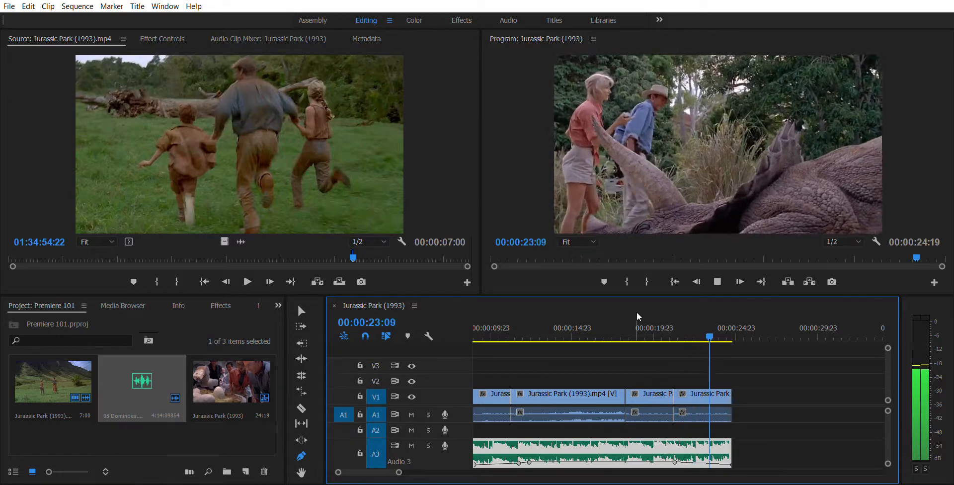
{"action": "key", "text": "space"}
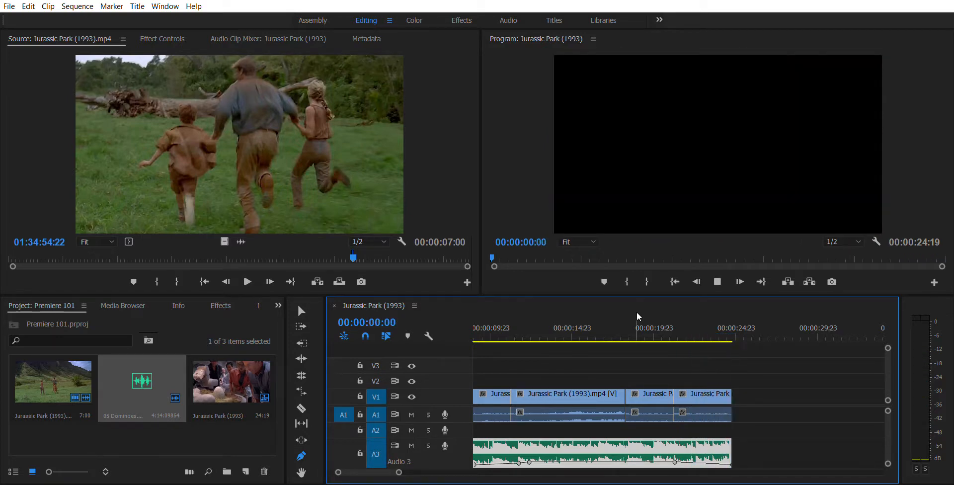
Step: Examine the music's opening beats by scrubbing the first two seconds and playing from the sequence start to about 00:00:08:17
{"action": "key", "text": "space"}
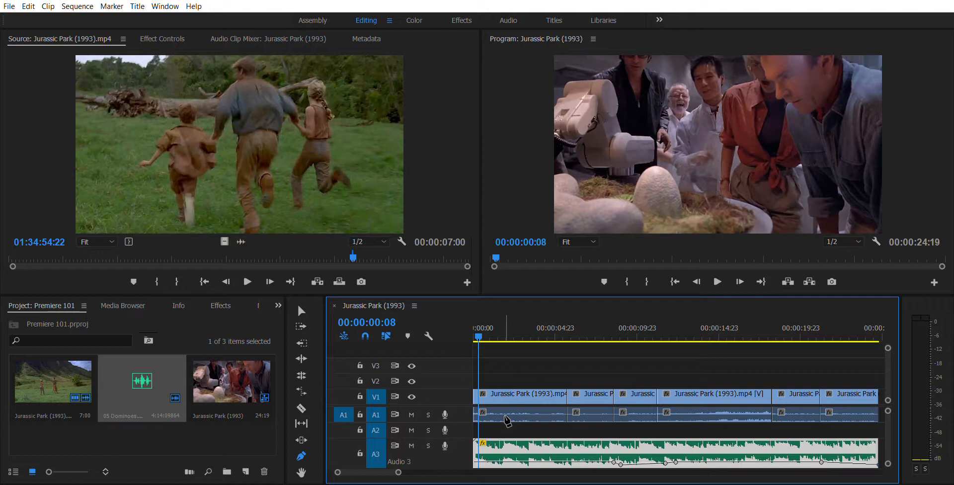
{"action": "left_click", "coordinate": [473, 331]}
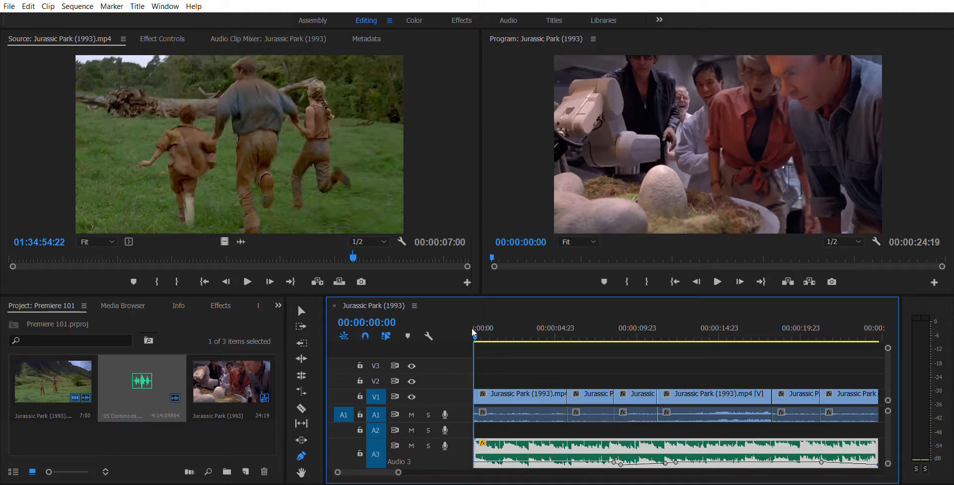
{"action": "left_click", "coordinate": [477, 330]}
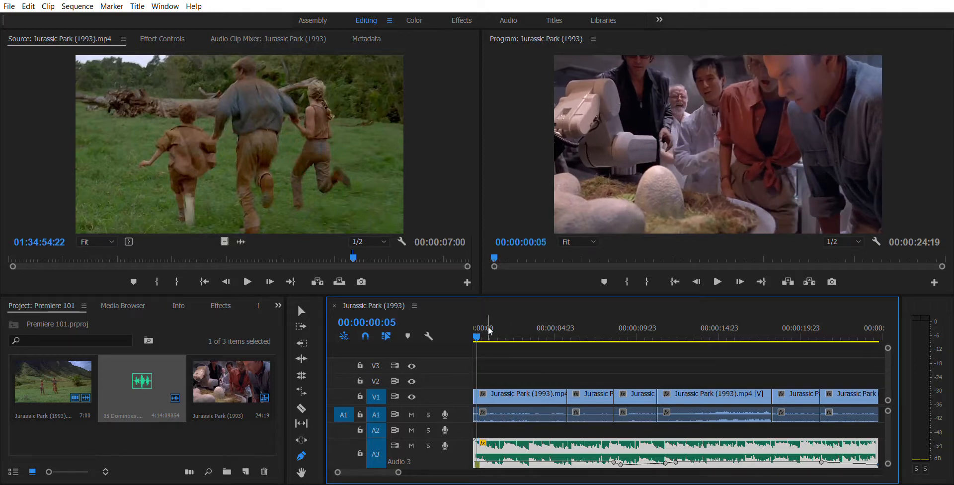
{"action": "left_click_drag", "start_coordinate": [479, 327], "coordinate": [488, 324]}
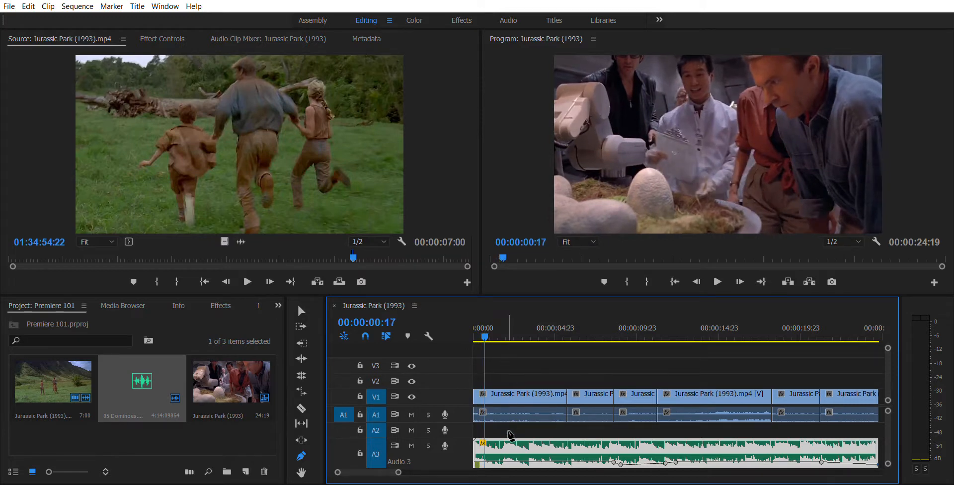
{"action": "key", "text": "v"}
{"action": "left_click", "coordinate": [493, 329]}
{"action": "left_click_drag", "start_coordinate": [495, 327], "coordinate": [490, 327]}
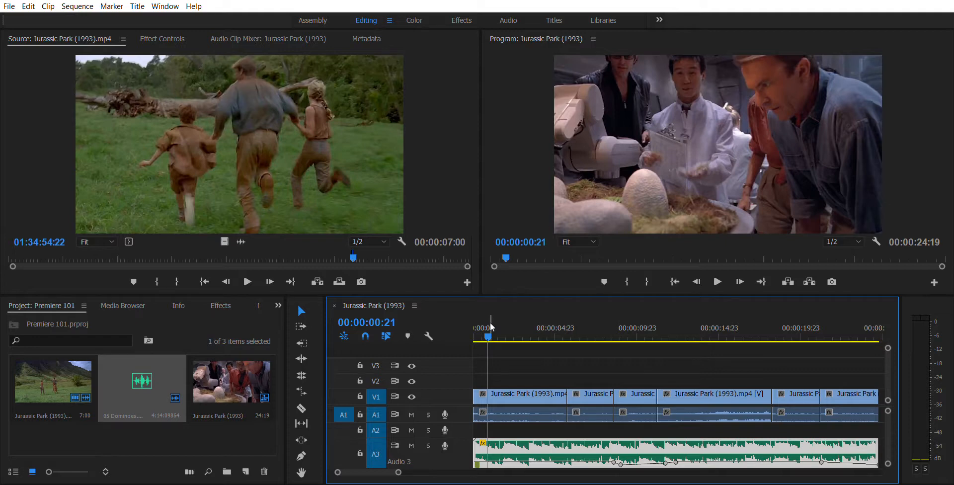
{"action": "key", "text": "space"}
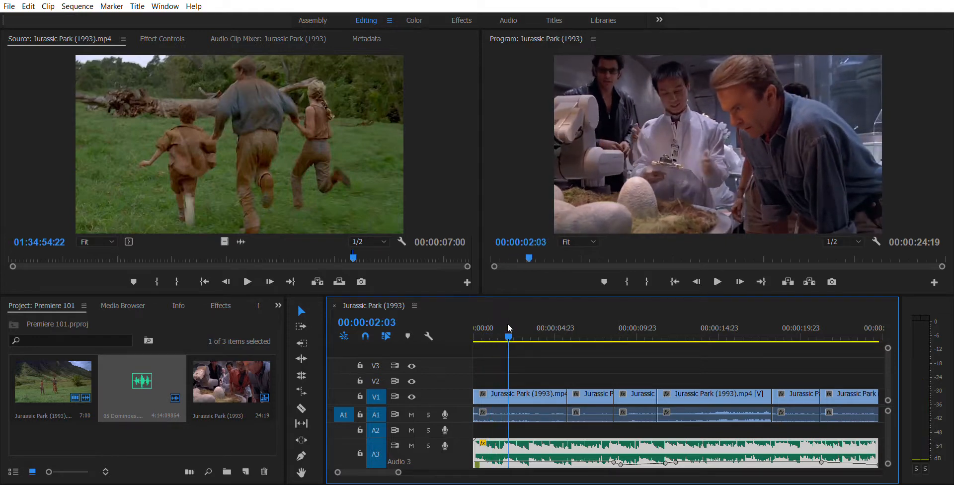
{"action": "left_click", "coordinate": [507, 323]}
{"action": "left_click_drag", "start_coordinate": [507, 325], "coordinate": [474, 329]}
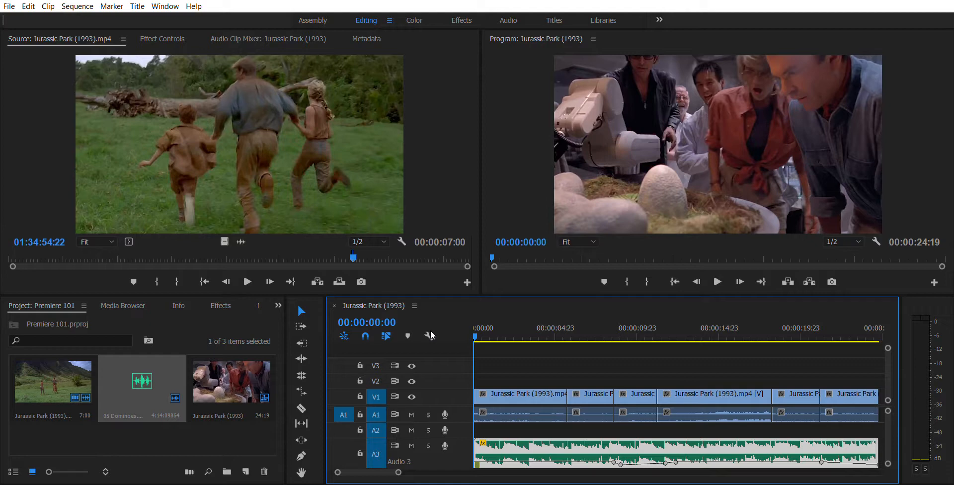
{"action": "key", "text": "space"}
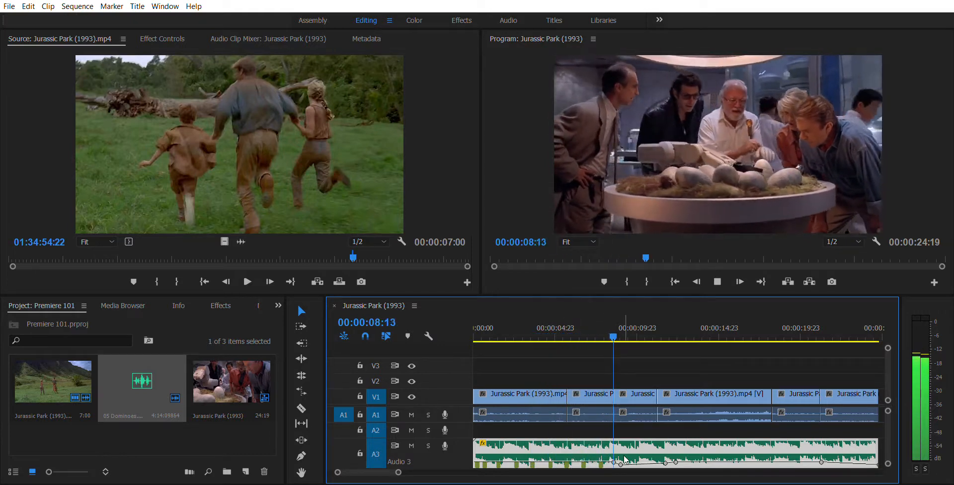
{"action": "key", "text": "space"}
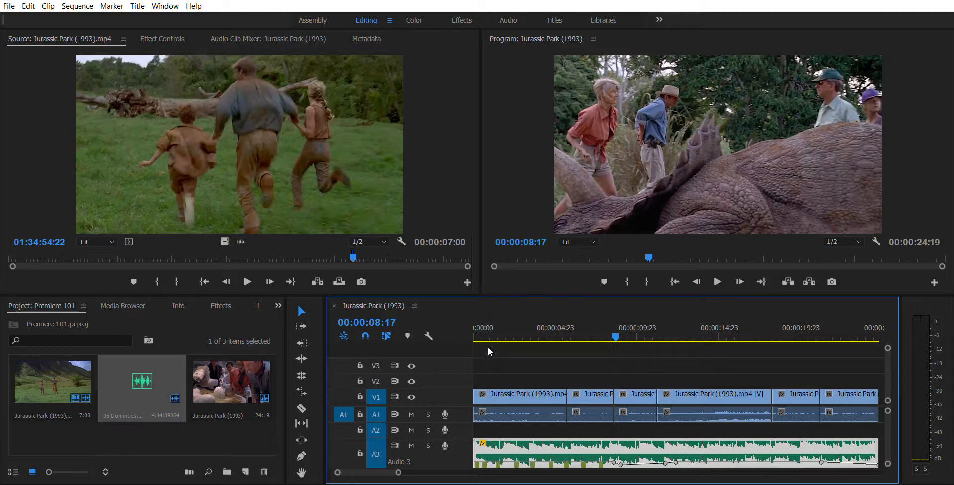
Step: Shorten the first three clips on V1 to match the music's beats and butt them together, ending at about 2.5 seconds
{"action": "left_click_drag", "start_coordinate": [567, 396], "coordinate": [497, 388]}
{"action": "left_click", "coordinate": [640, 386]}
{"action": "left_click_drag", "start_coordinate": [640, 386], "coordinate": [521, 395]}
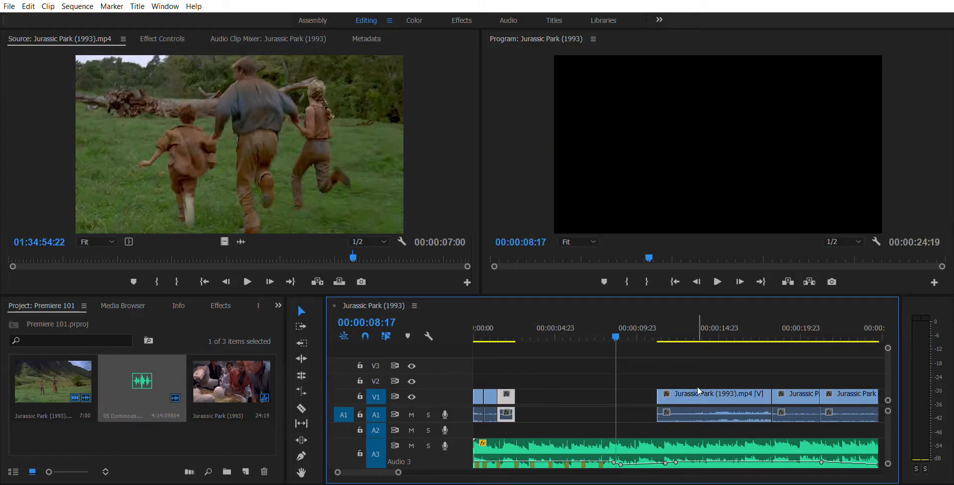
Step: Move the last three clips on V1 directly after the third and shorten them to the beats, ending at about 5.5 seconds
{"action": "left_click_drag", "start_coordinate": [697, 387], "coordinate": [560, 386]}
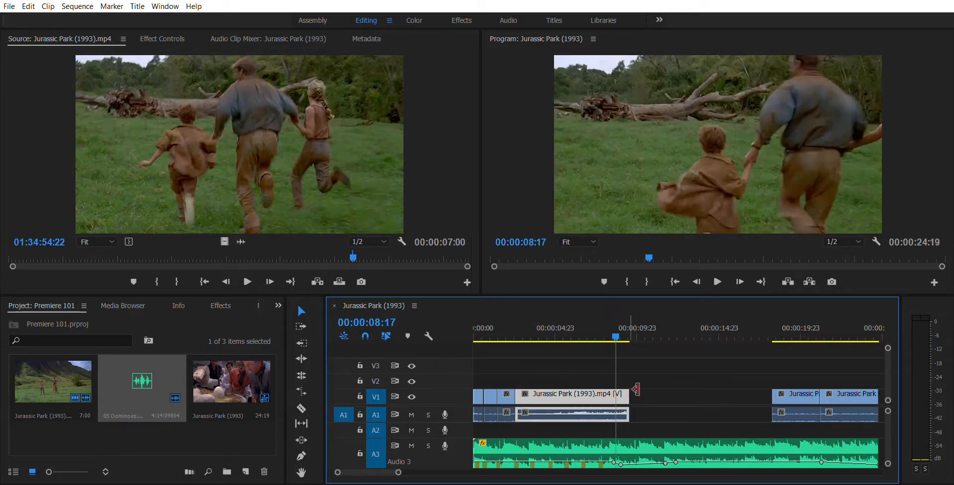
{"action": "left_click_drag", "start_coordinate": [628, 394], "coordinate": [546, 399]}
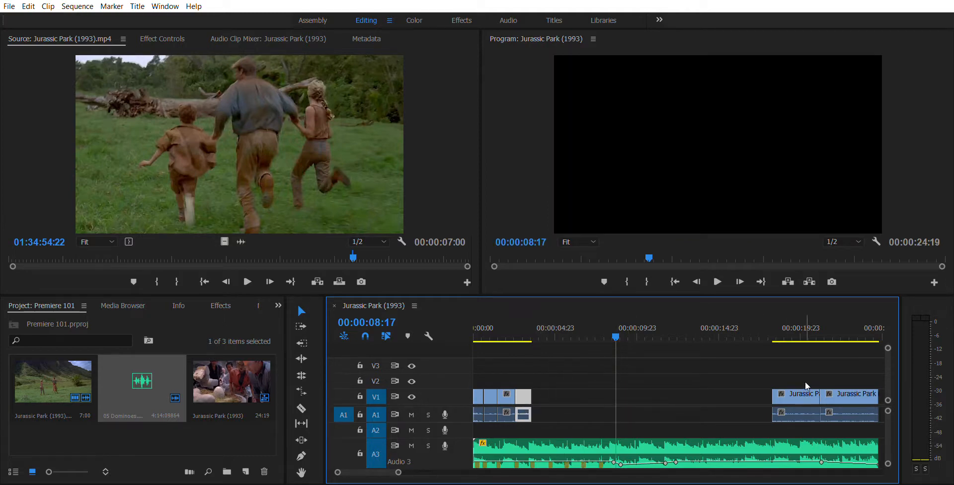
{"action": "left_click_drag", "start_coordinate": [801, 391], "coordinate": [550, 395]}
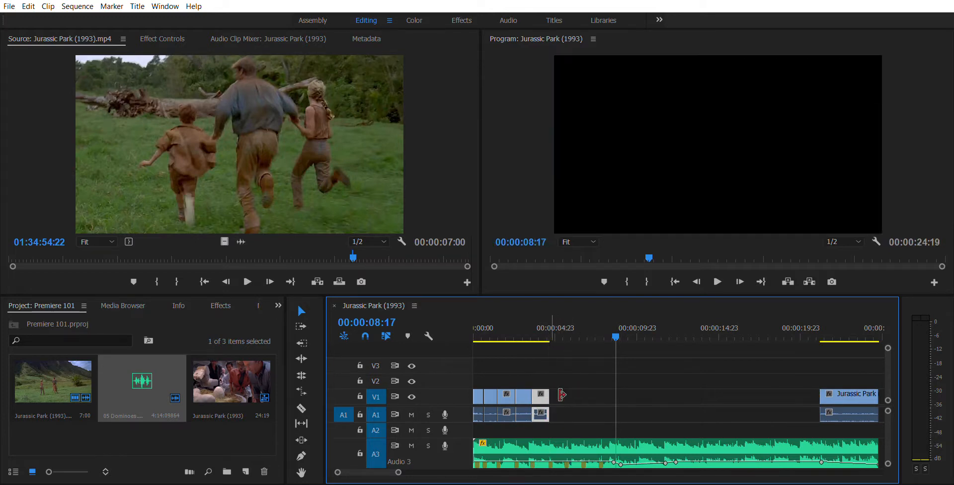
{"action": "left_click_drag", "start_coordinate": [849, 392], "coordinate": [565, 395]}
Step: Play the sequence from the start through the shortened clips to check the cuts against the music
{"action": "key", "text": "Home"}
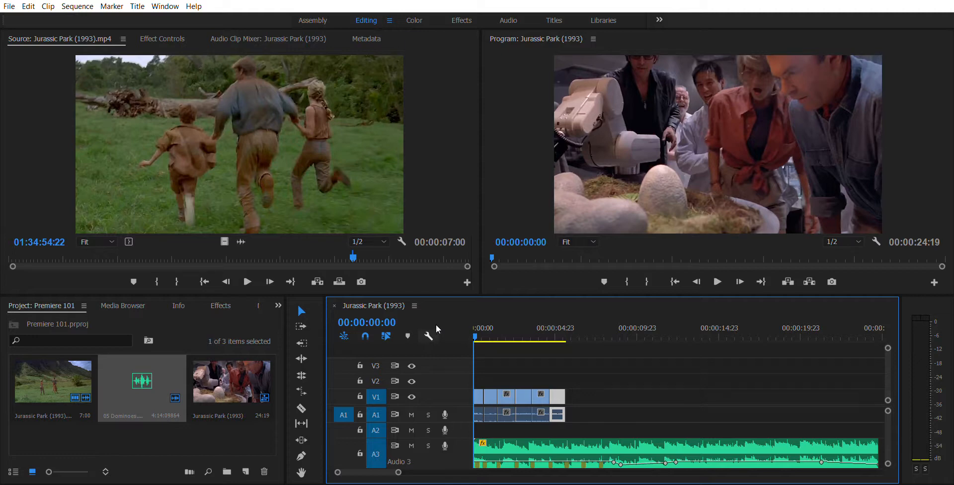
{"action": "key", "text": "space"}
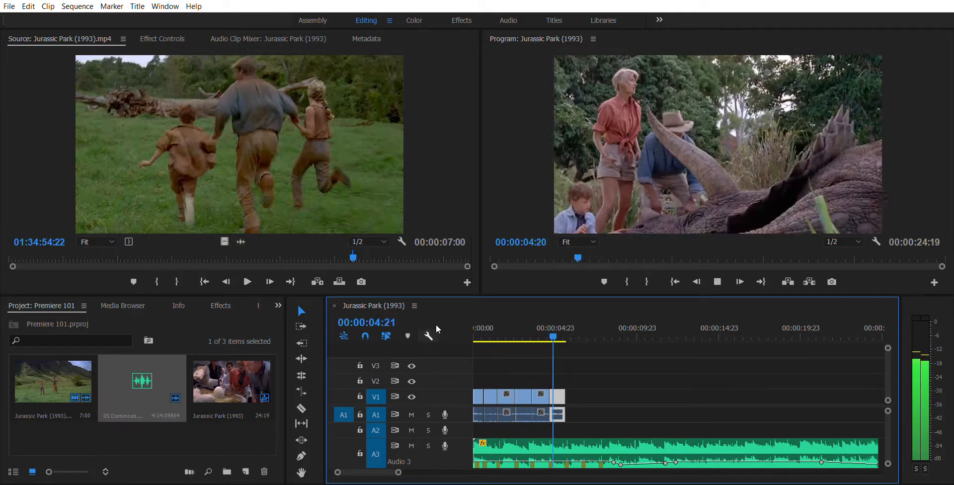
{"action": "key", "text": "space"}
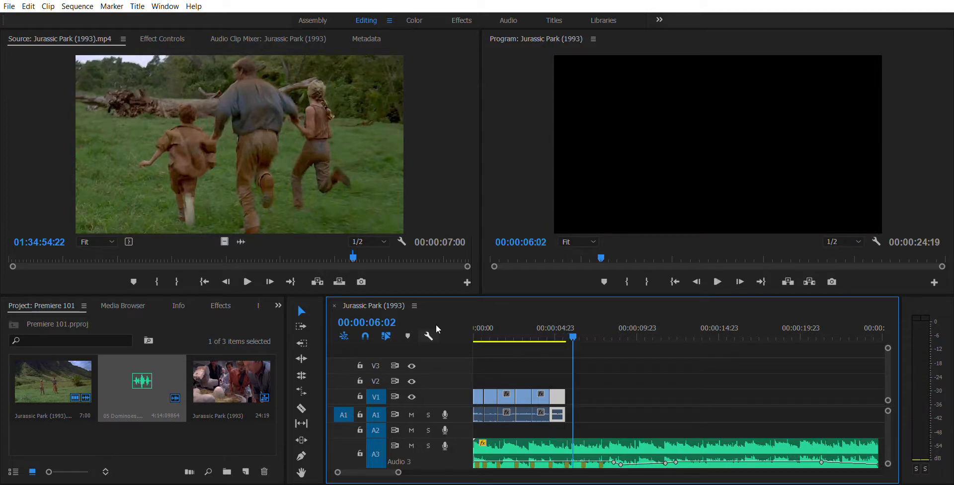